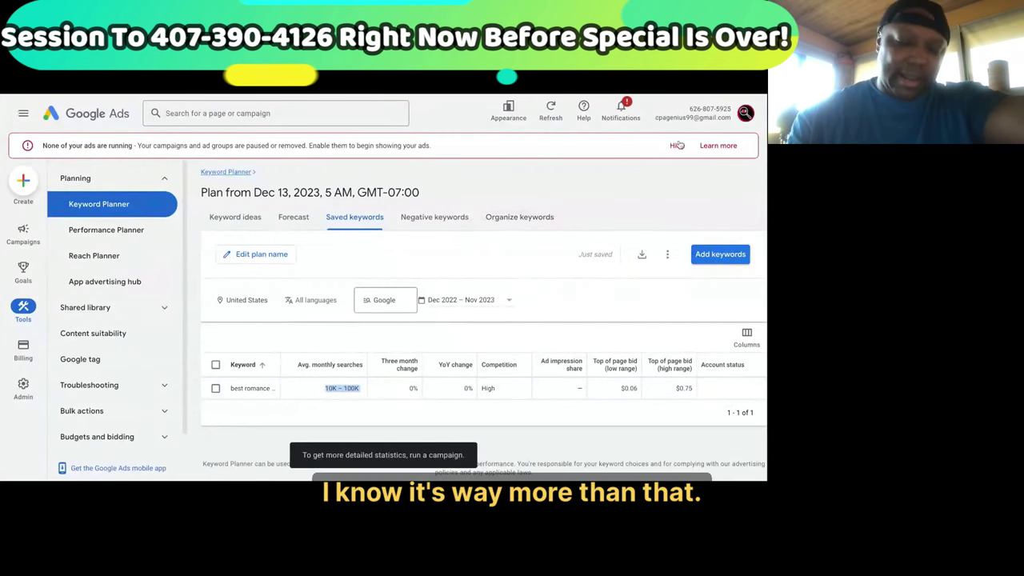
Dismiss the 'None of your ads are running' banner in Google Ads
{"action": "left_click", "coordinate": [677, 145]}
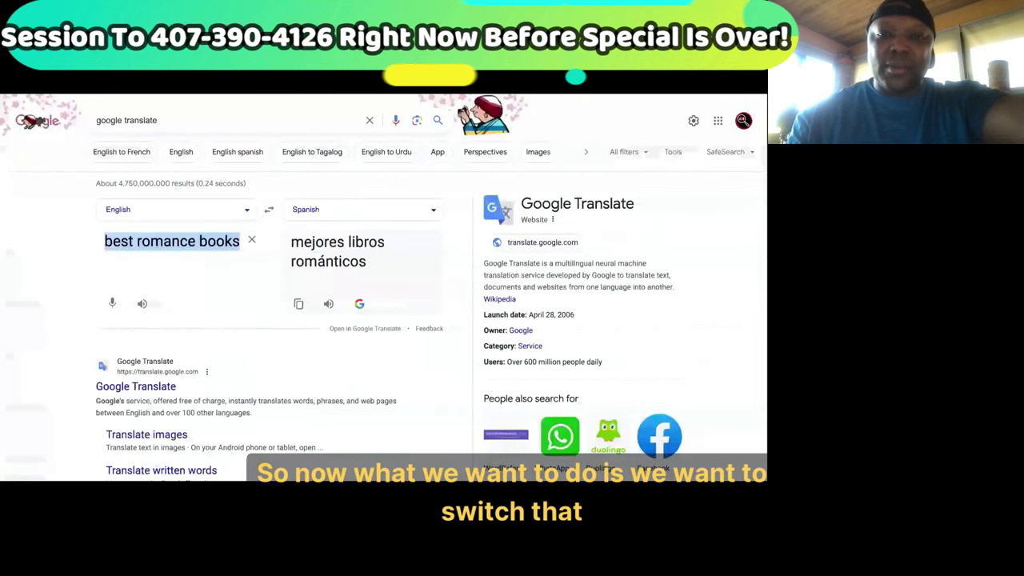
Select and copy the Spanish translation 'mejores libros románticos' from Google Translate
{"action": "triple_click", "coordinate": [331, 243]}
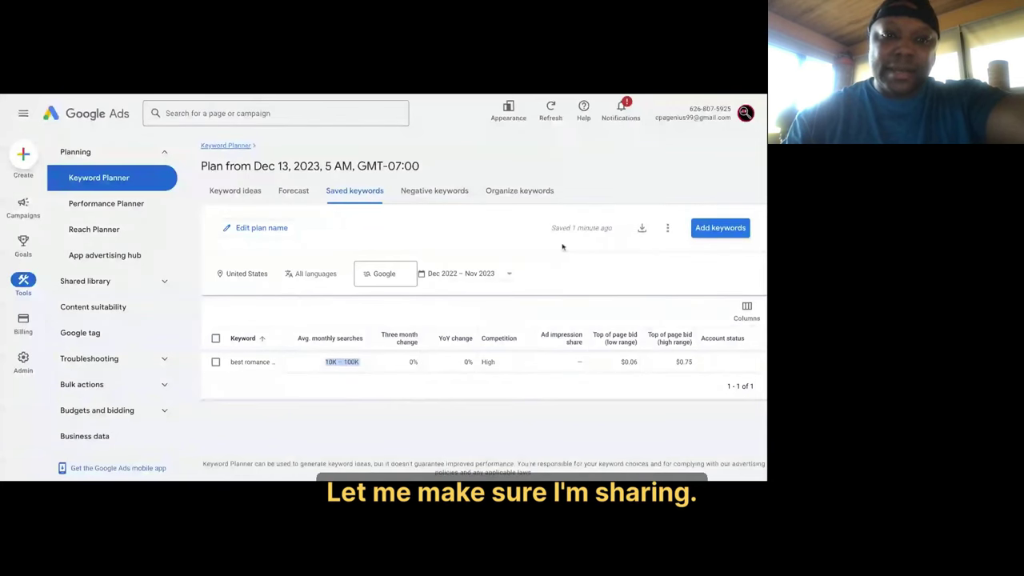
Swap the keyword plan for a search-volume check of 'mejores libros románticos', highlighting 10 – 100 searches
{"action": "left_click", "coordinate": [460, 309]}
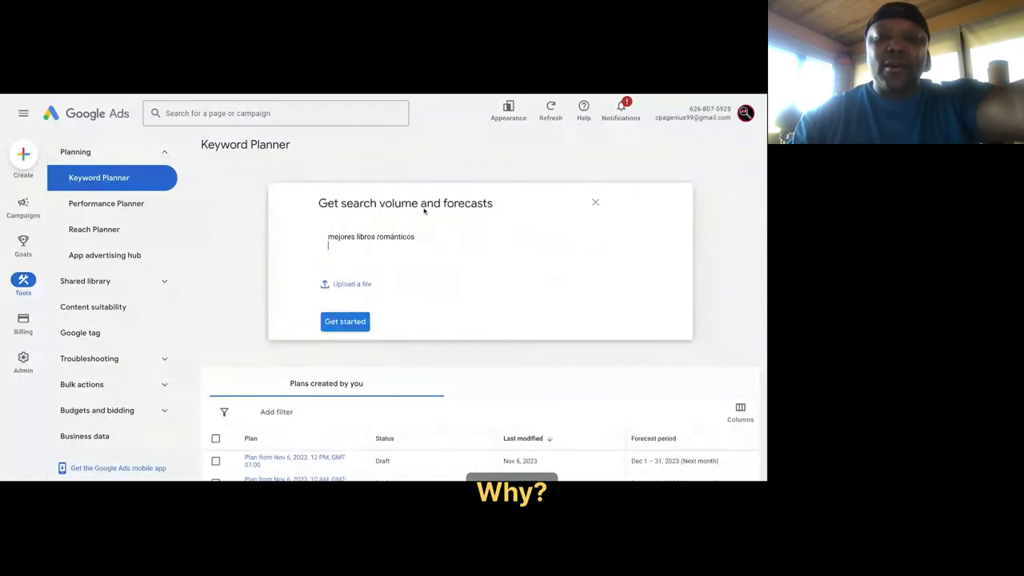
{"action": "left_click", "coordinate": [344, 321]}
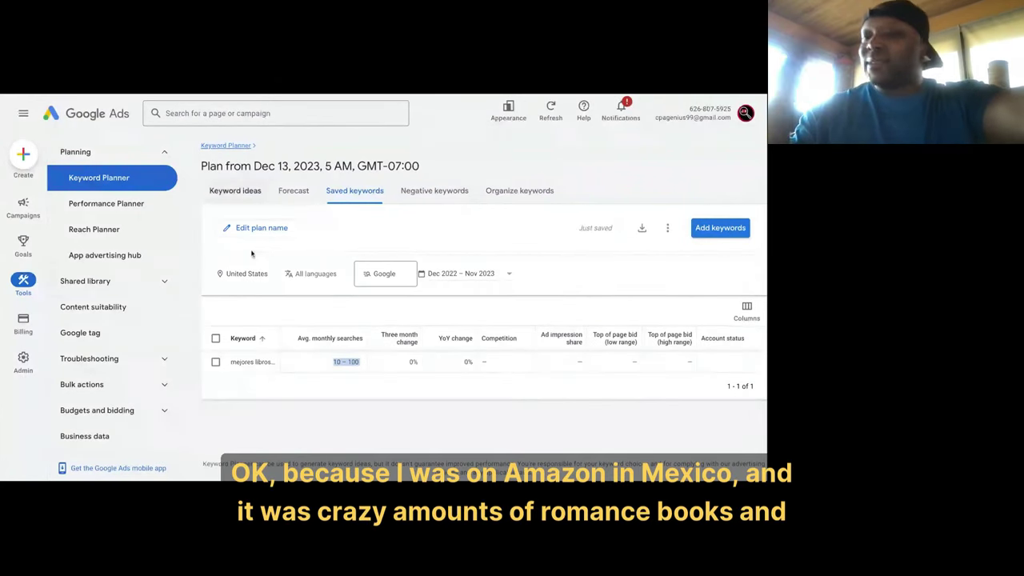
{"action": "left_click", "coordinate": [357, 372]}
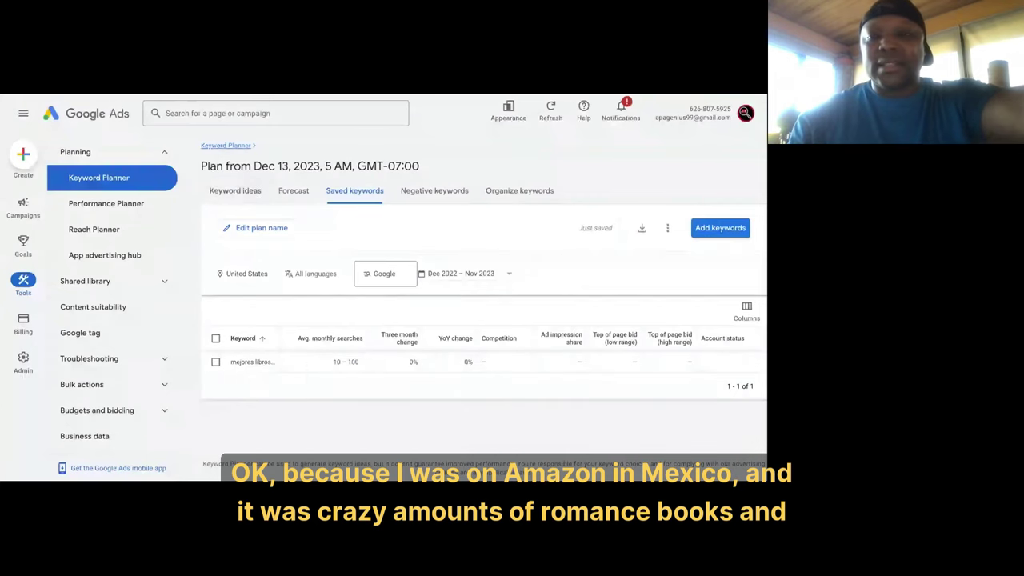
{"action": "triple_click", "coordinate": [347, 362]}
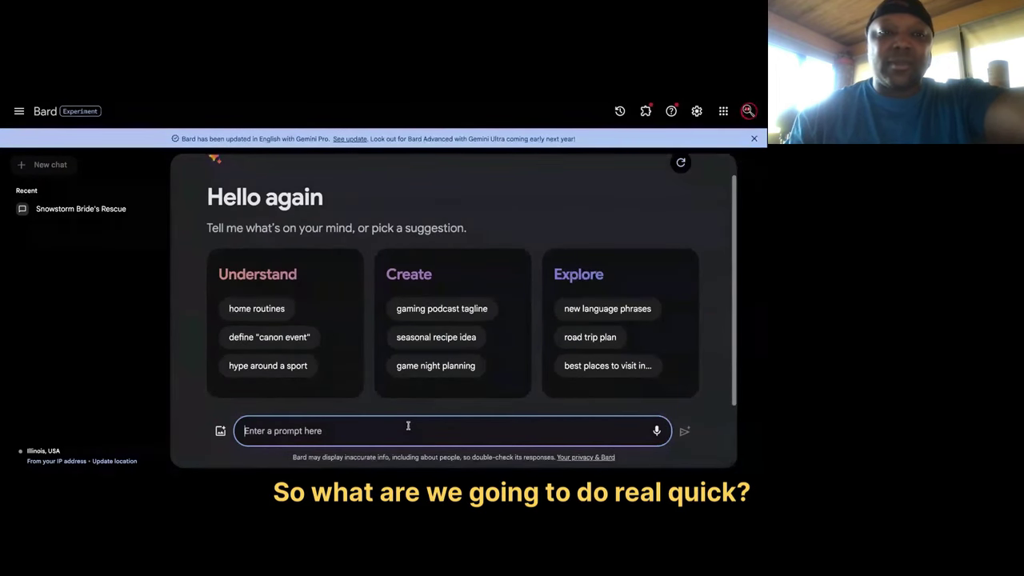
Type 'Write me a 10 chapter outline for a romance novel' with action, drama and a winter setting
{"action": "type", "text": "Wel"}
{"action": "key", "text": "BackSpace"}
{"action": "key", "text": "BackSpace"}
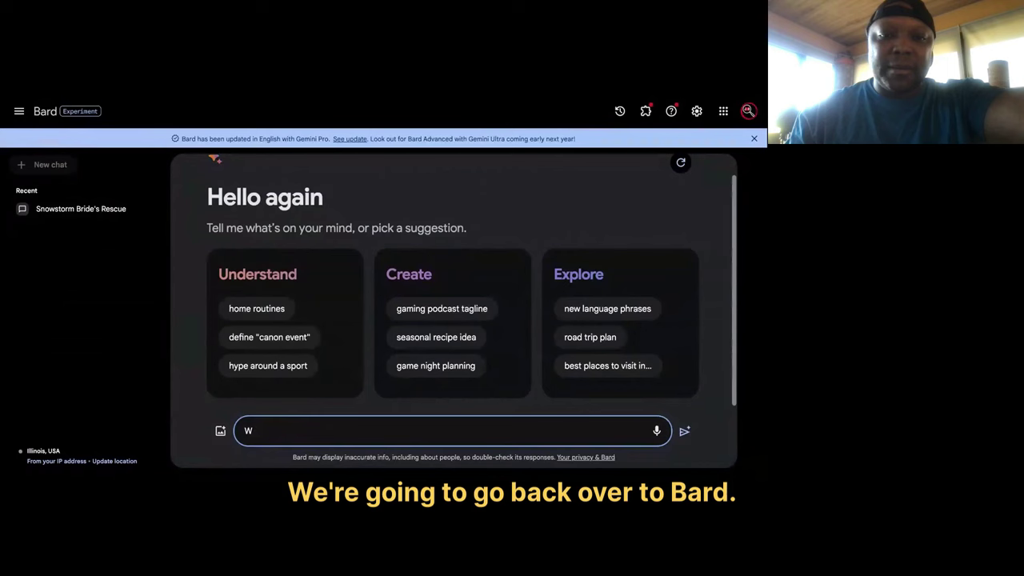
{"action": "type", "text": "rite me an outli"}
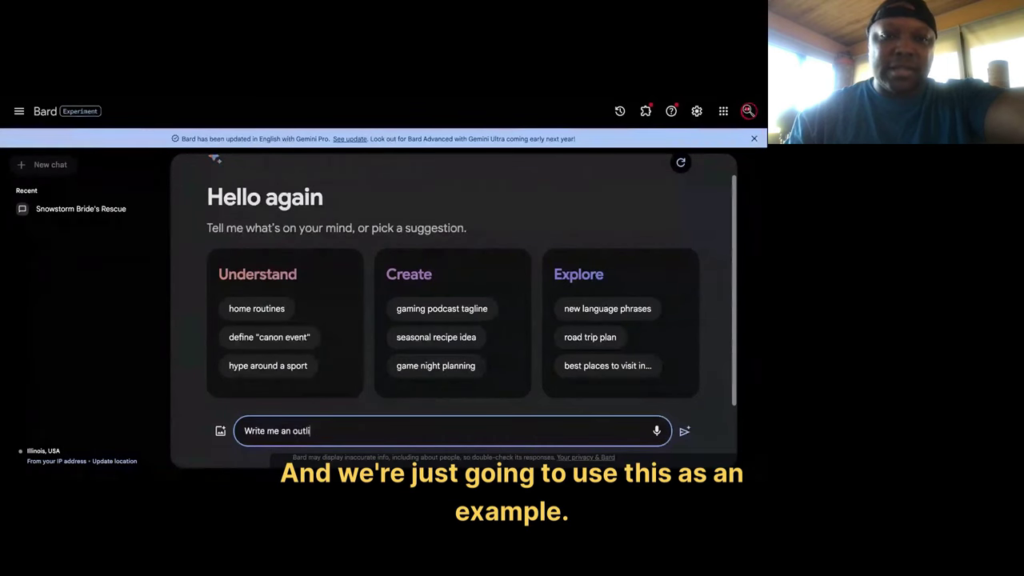
{"action": "key", "text": "BackSpace"}
{"action": "key", "text": "BackSpace"}
{"action": "key", "text": "BackSpace"}
{"action": "key", "text": "BackSpace"}
{"action": "key", "text": "BackSpace"}
{"action": "key", "text": "BackSpace"}
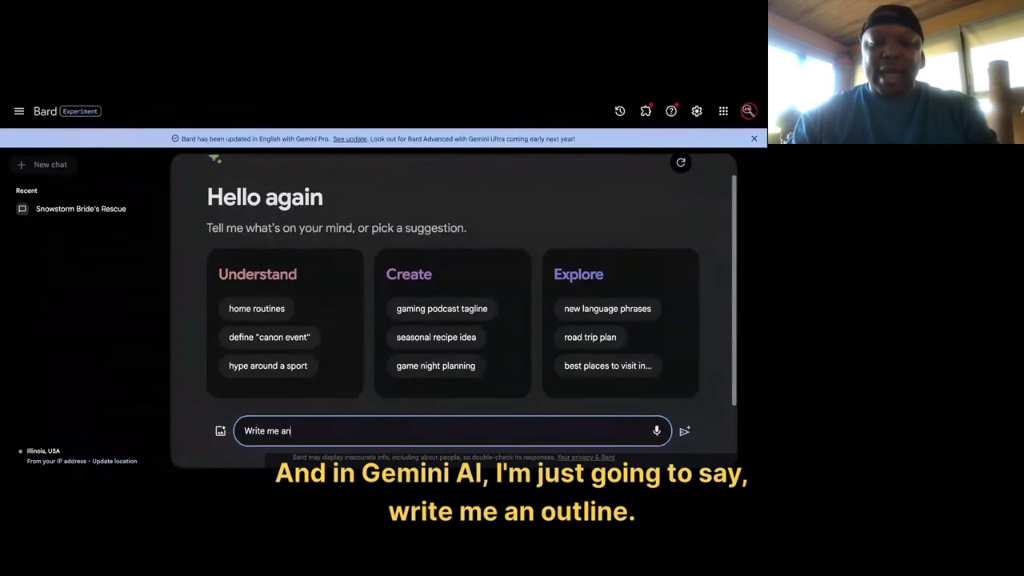
{"action": "key", "text": "BackSpace"}
{"action": "type", "text": "10 ch"}
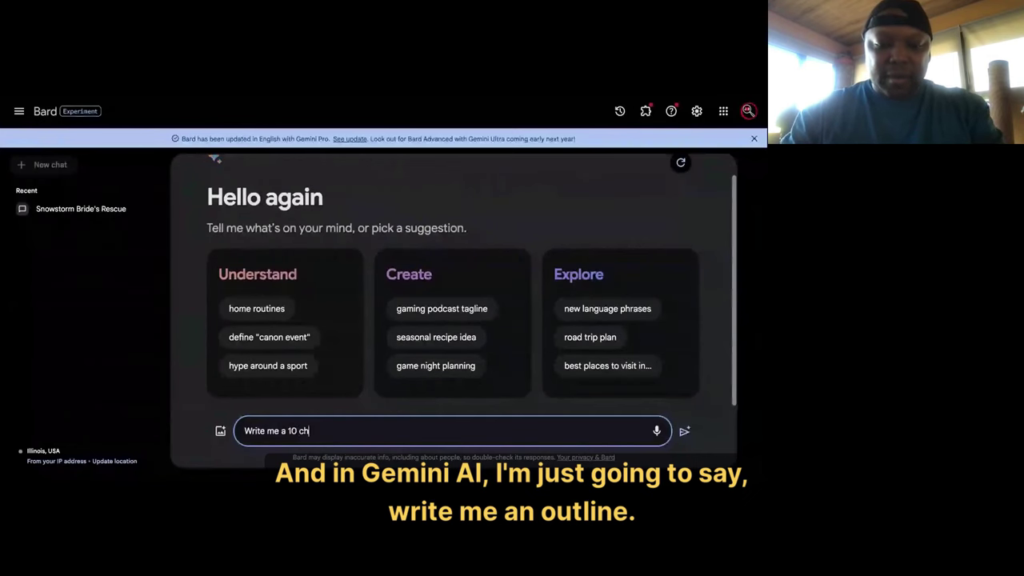
{"action": "type", "text": "apter oulin"}
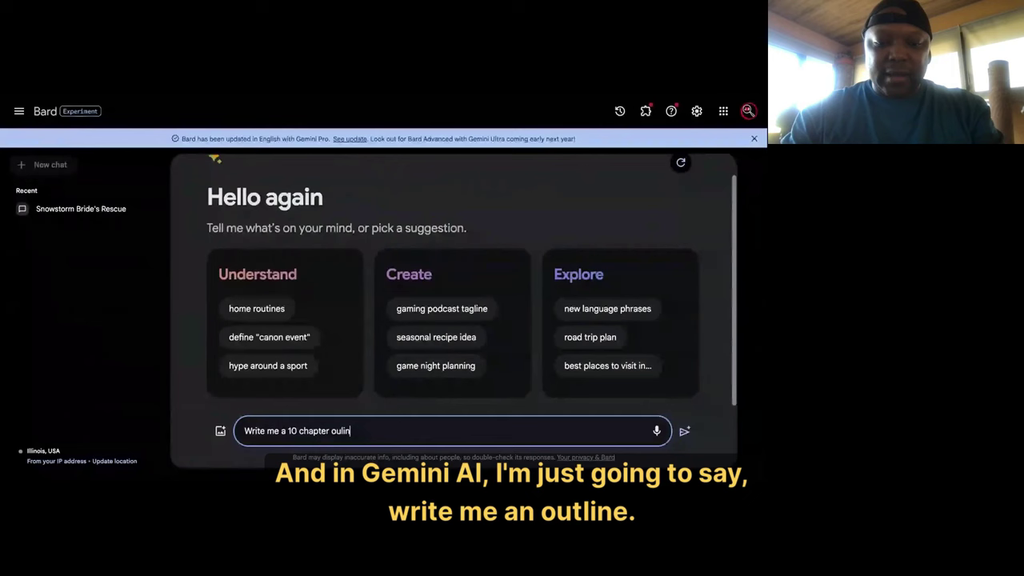
{"action": "key", "text": "BackSpace"}
{"action": "key", "text": "BackSpace"}
{"action": "key", "text": "BackSpace"}
{"action": "type", "text": "tline for a roma"}
{"action": "key", "text": "BackSpace"}
{"action": "key", "text": "BackSpace"}
{"action": "key", "text": "BackSpace"}
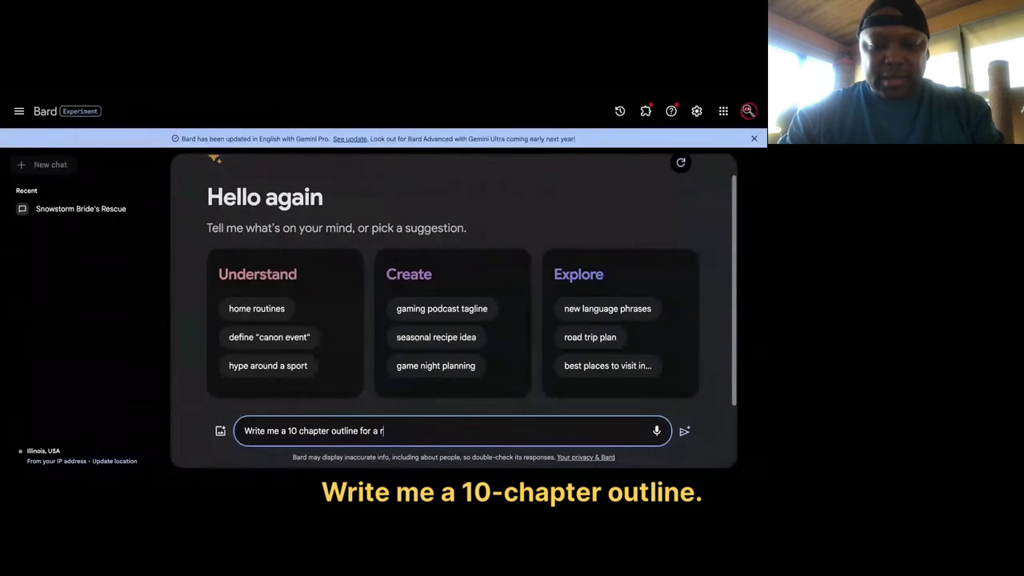
{"action": "type", "text": "omance noval"}
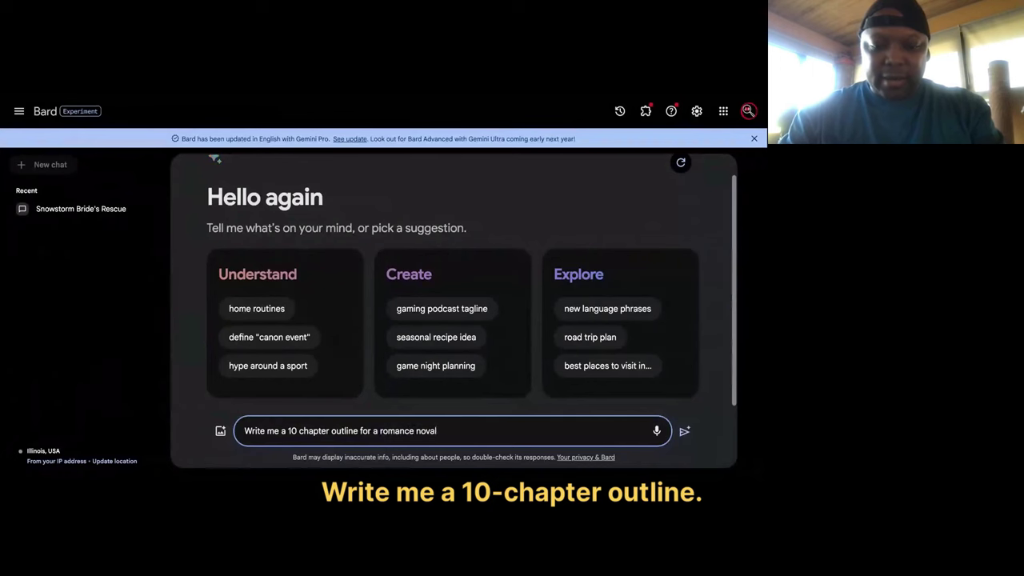
{"action": "type", "text": " that"}
{"action": "key", "text": "BackSpace"}
{"action": "key", "text": "BackSpace"}
{"action": "key", "text": "BackSpace"}
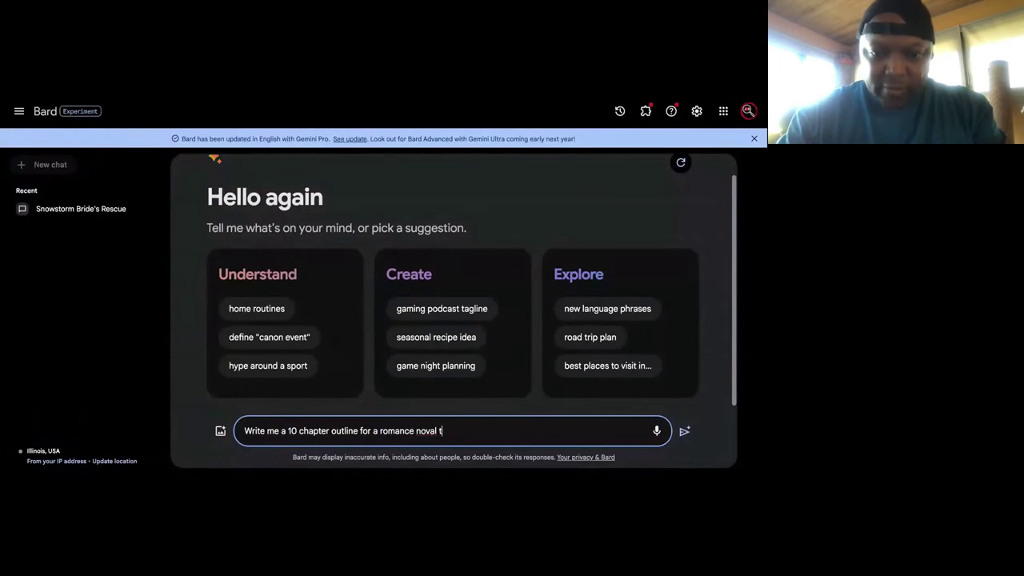
{"action": "key", "text": "BackSpace"}
{"action": "key", "text": "BackSpace"}
{"action": "key", "text": "BackSpace"}
{"action": "key", "text": "BackSpace"}
{"action": "type", "text": "el "}
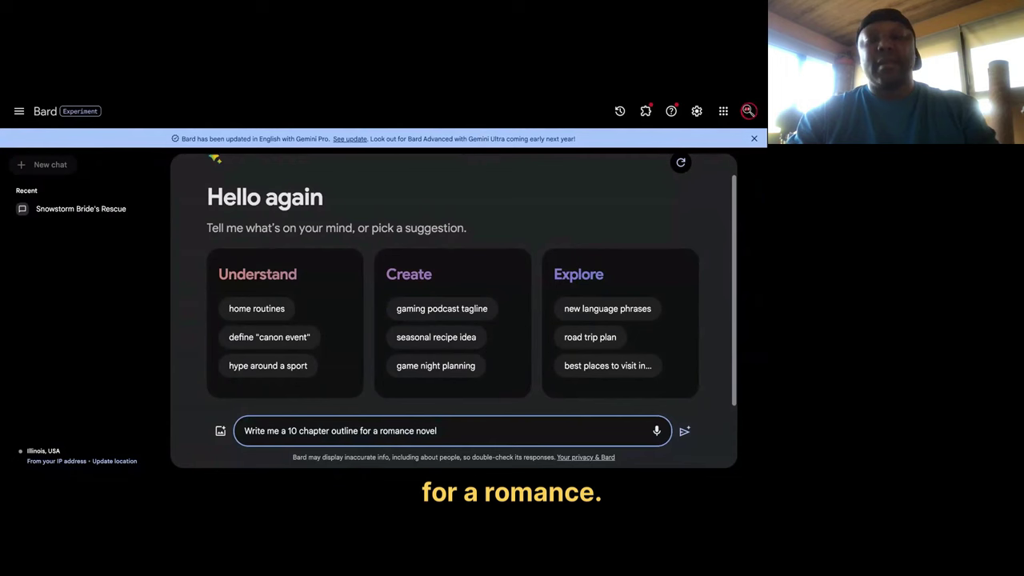
{"action": "type", "text": "that include"}
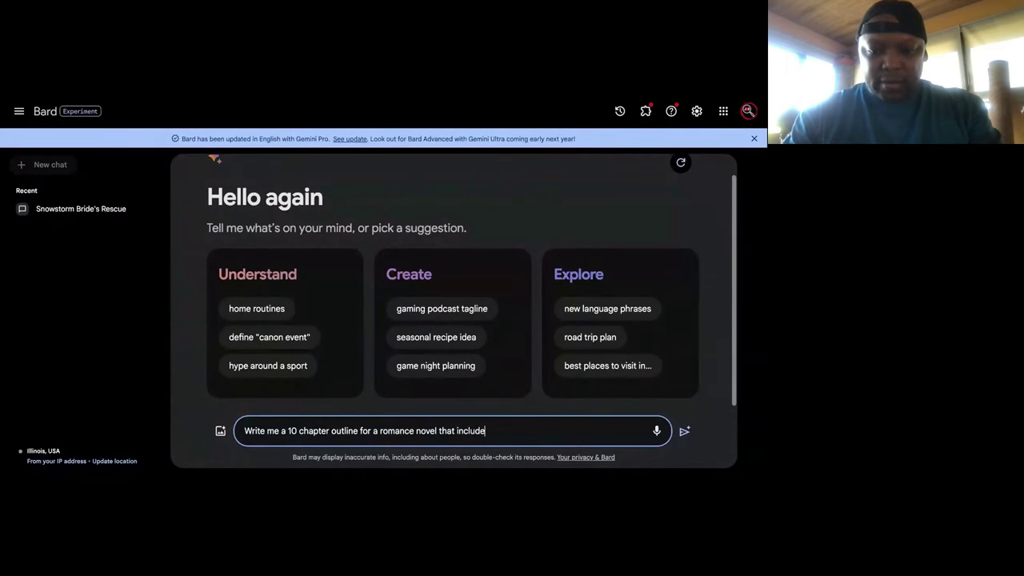
{"action": "type", "text": "s action and dram"}
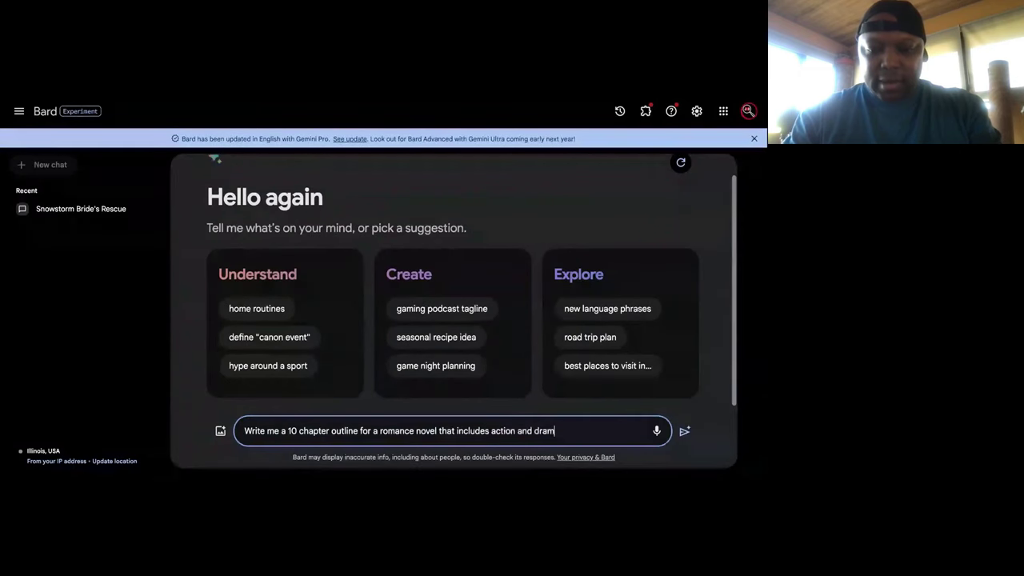
{"action": "type", "text": "a as well."}
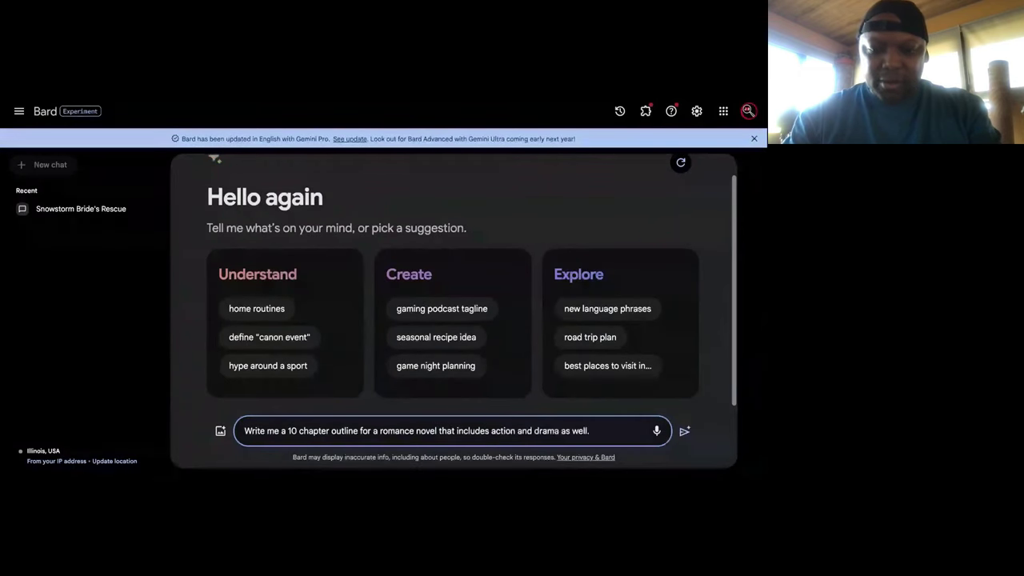
{"action": "type", "text": " Ma"}
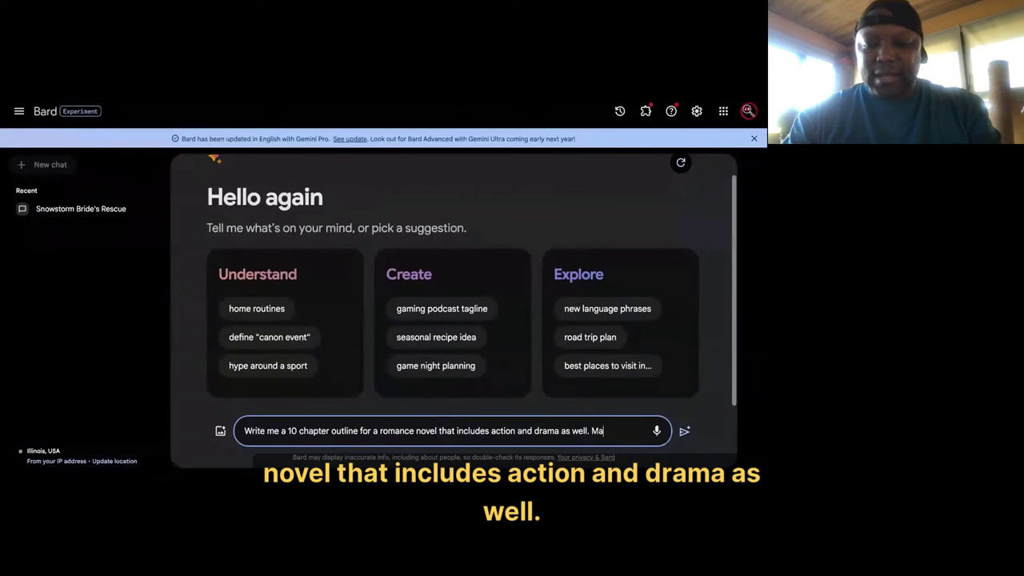
{"action": "type", "text": "ke sure it takes place durin"}
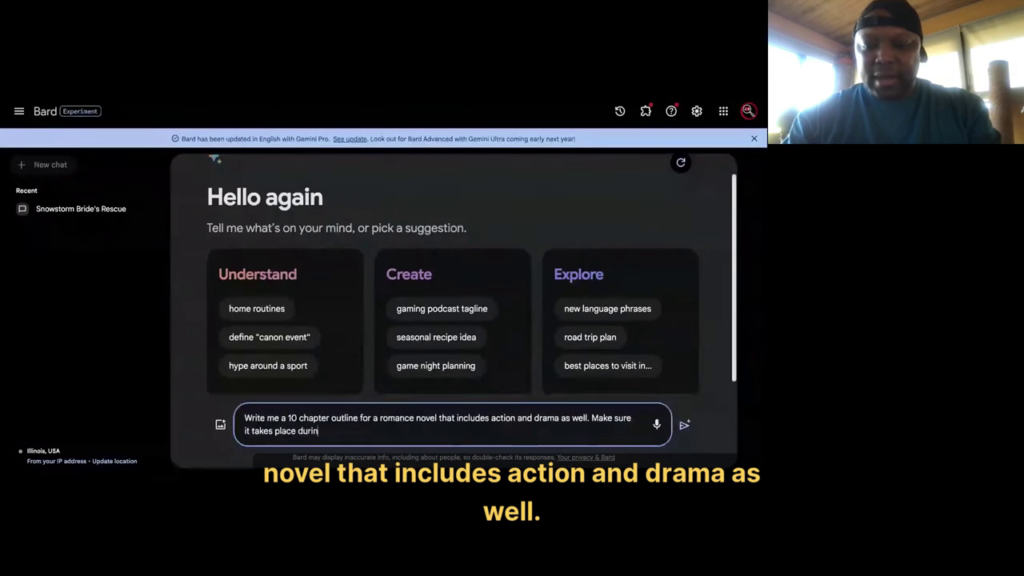
{"action": "type", "text": "g the winter"}
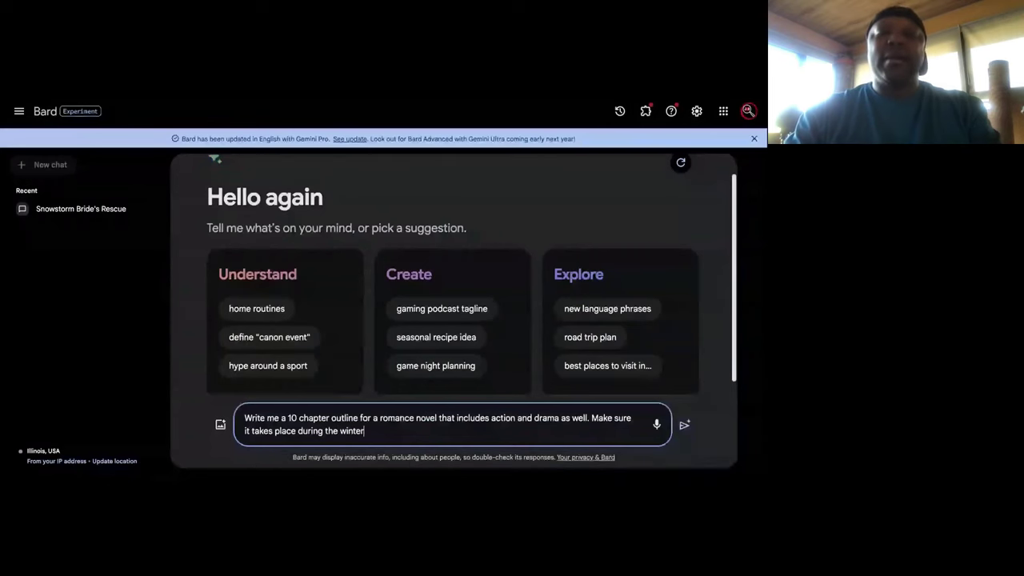
{"action": "type", "text": " time j"}
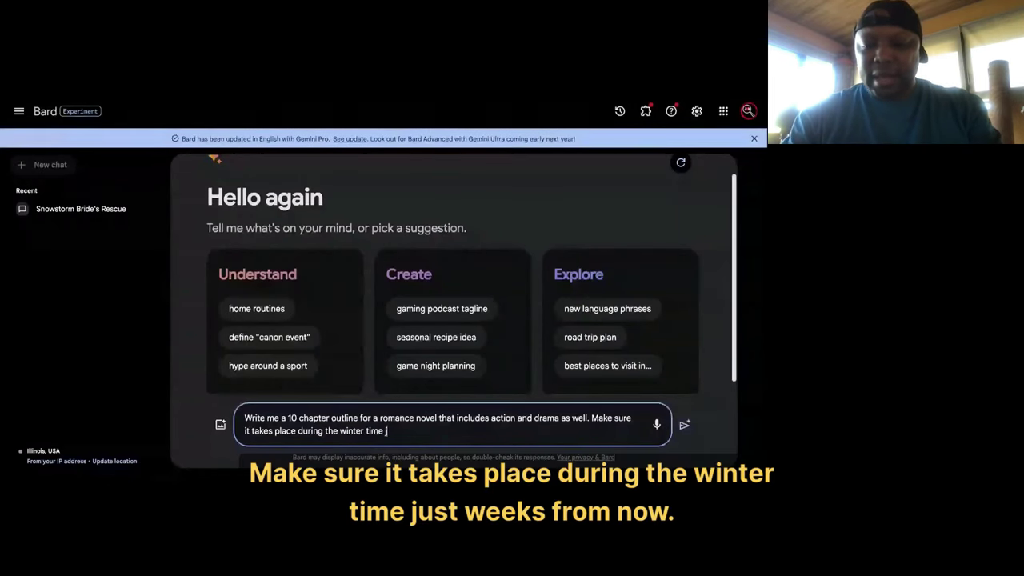
{"action": "type", "text": "ust weeks from Christmas. The char"}
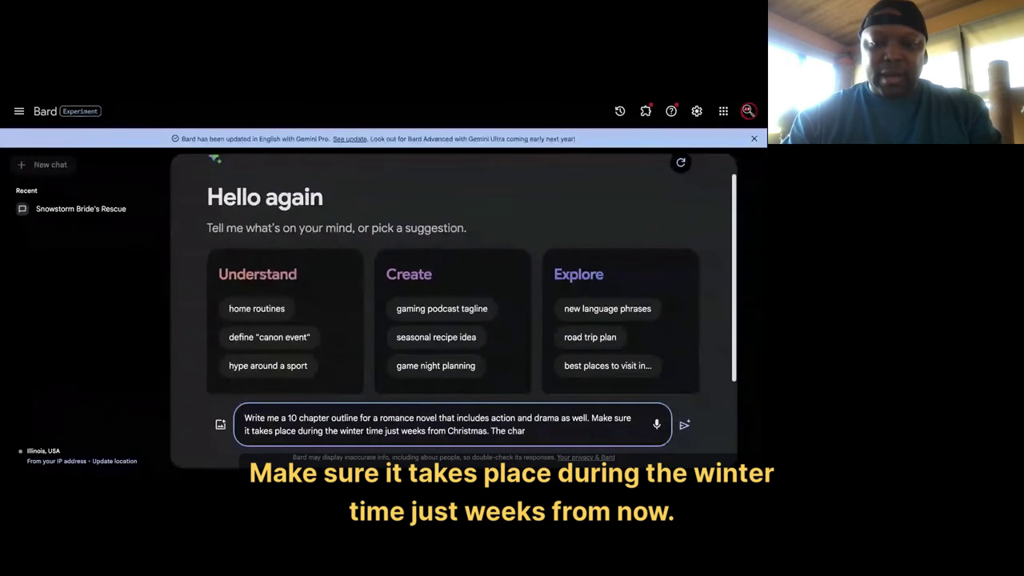
{"action": "type", "text": "actor"}
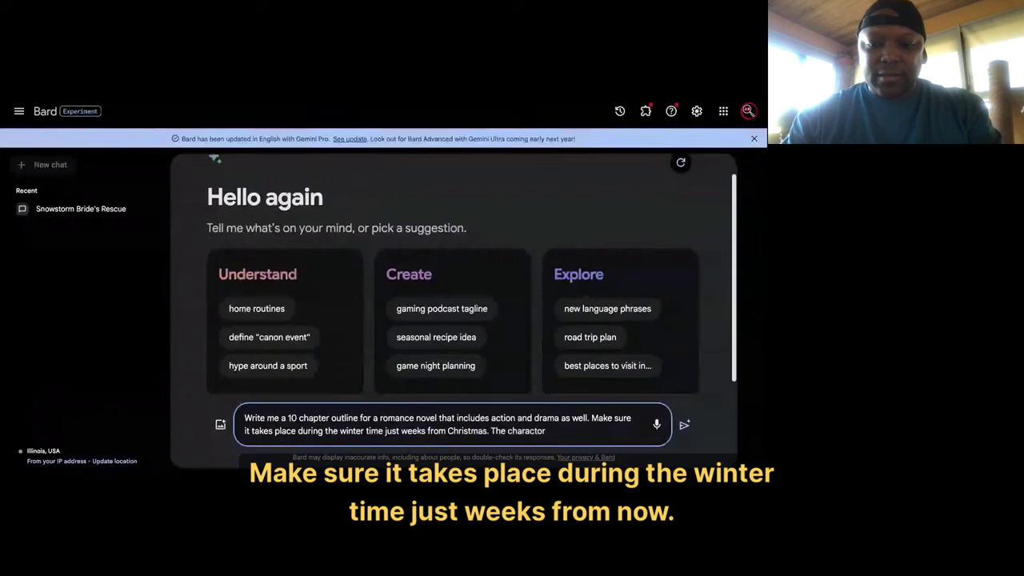
{"action": "type", "text": "s names "}
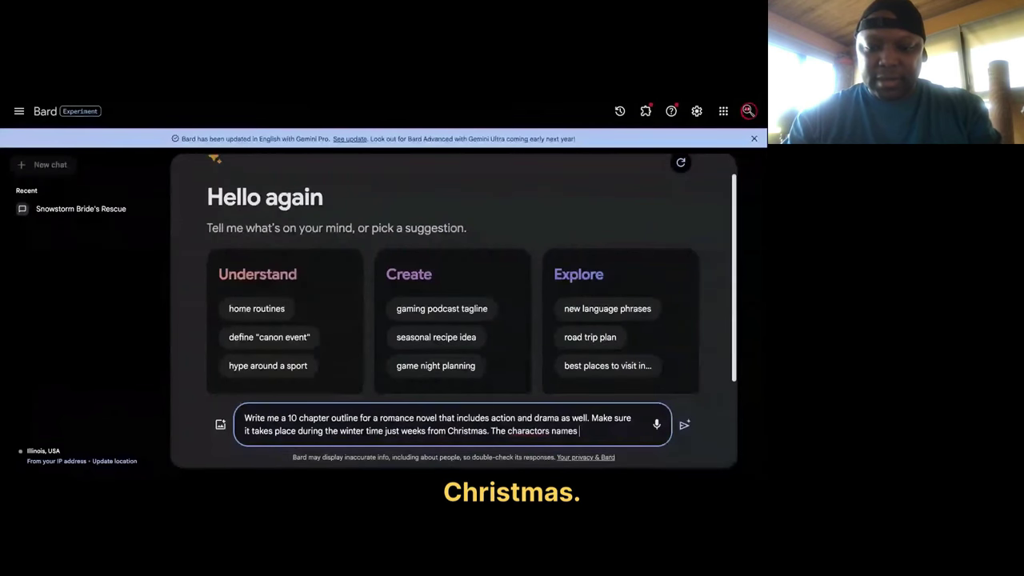
{"action": "type", "text": "should be Be"}
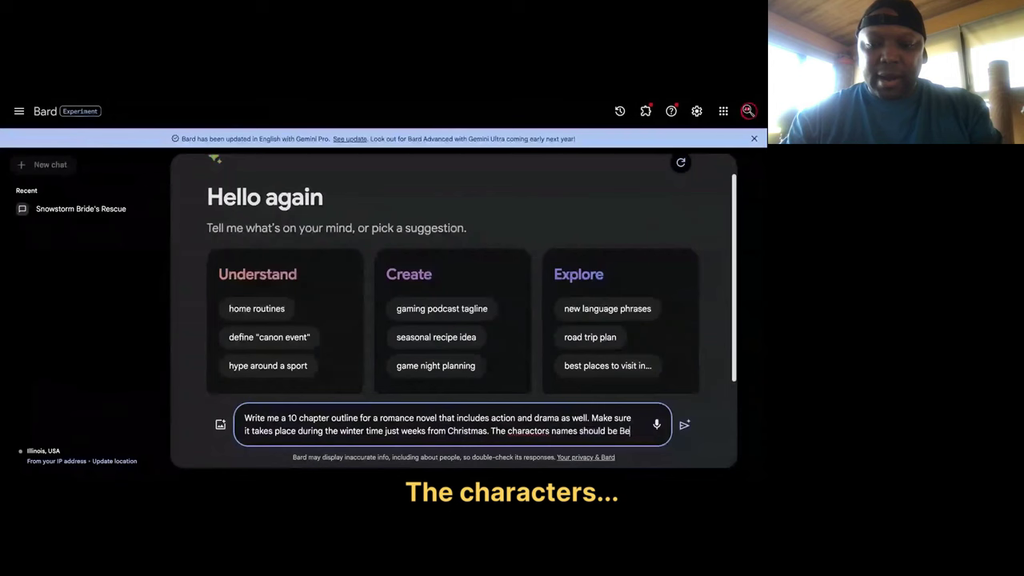
{"action": "type", "text": "cca"}
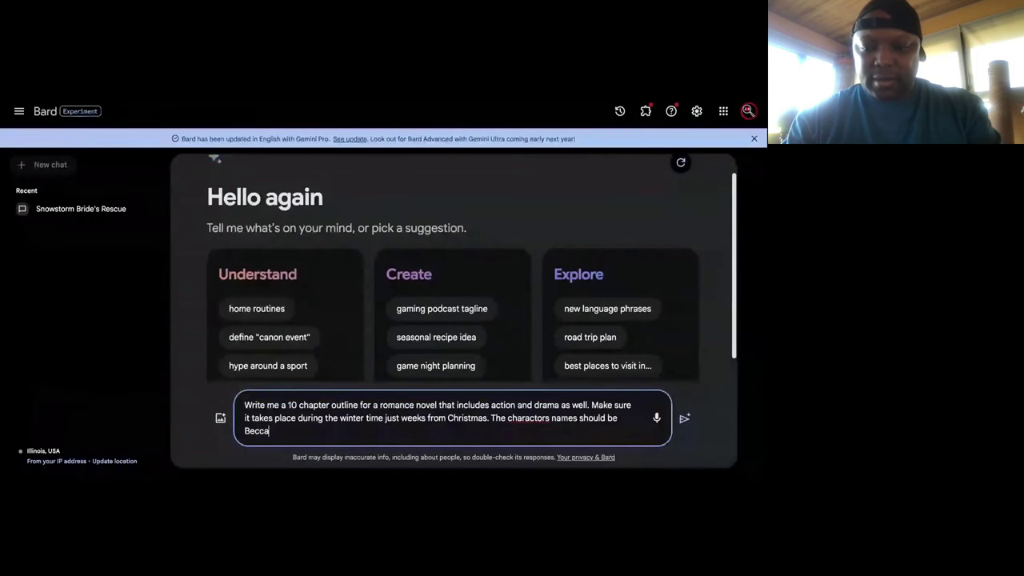
{"action": "type", "text": " and Steve"}
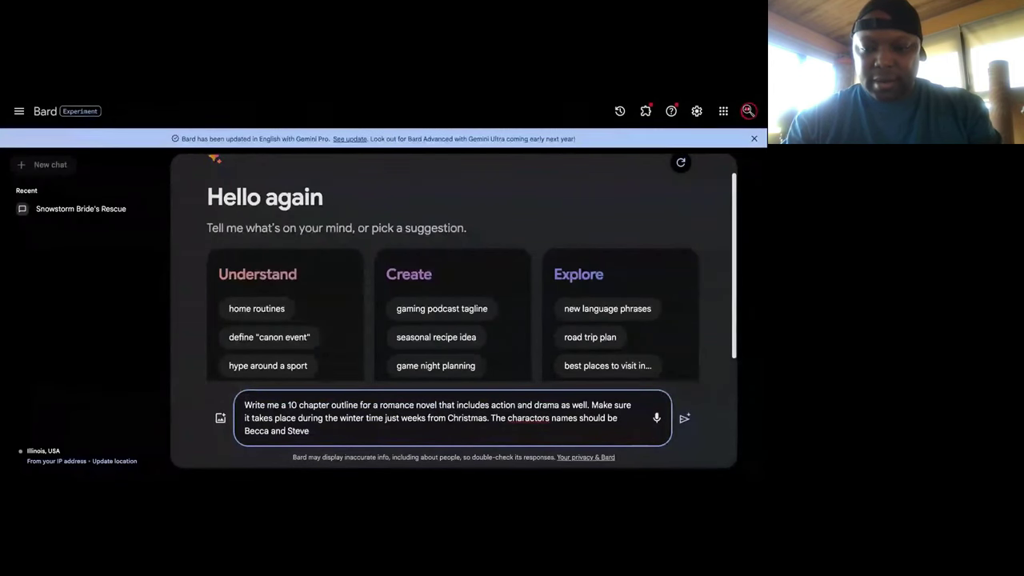
{"action": "type", "text": "."}
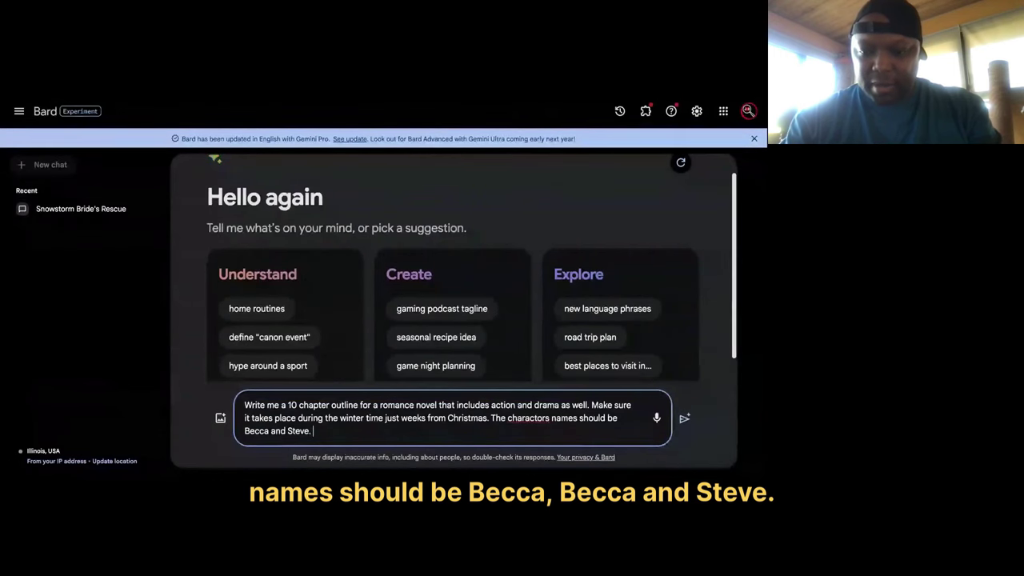
Fix the prompt wording to read 'main characters'
{"action": "left_click", "coordinate": [507, 418]}
{"action": "type", "text": "main"}
{"action": "left_click", "coordinate": [561, 418]}
{"action": "key", "text": "BackSpace"}
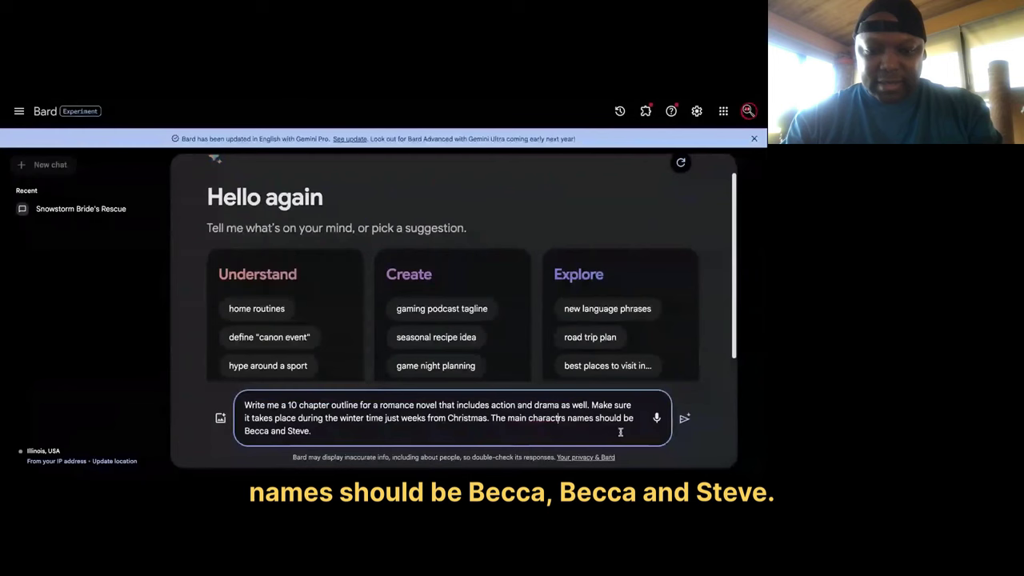
{"action": "type", "text": "e"}
{"action": "left_click", "coordinate": [534, 435]}
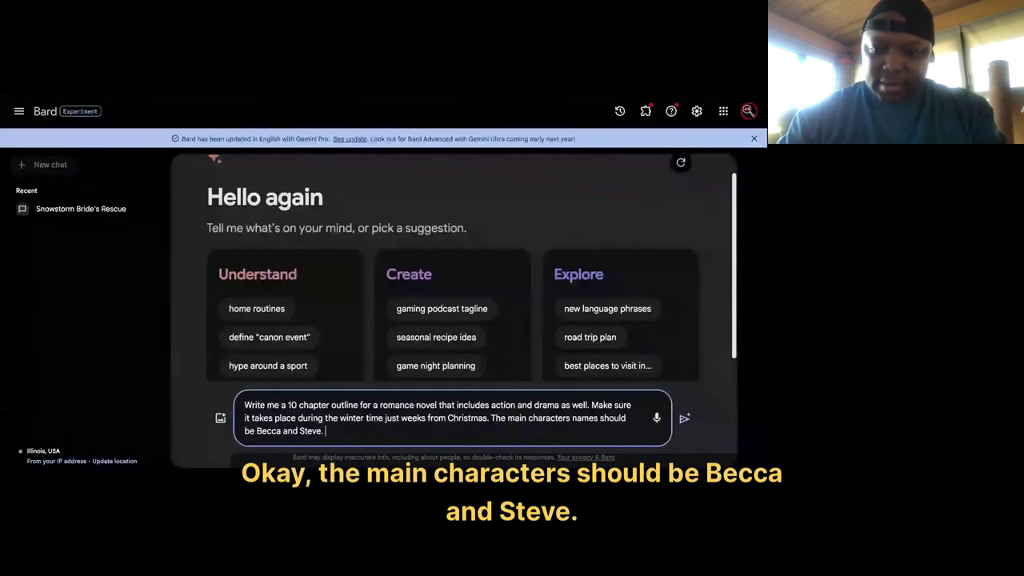
Add instructions to use metaphors and analogies and write like Edgar Allan Poe, then submit
{"action": "type", "text": "Use met"}
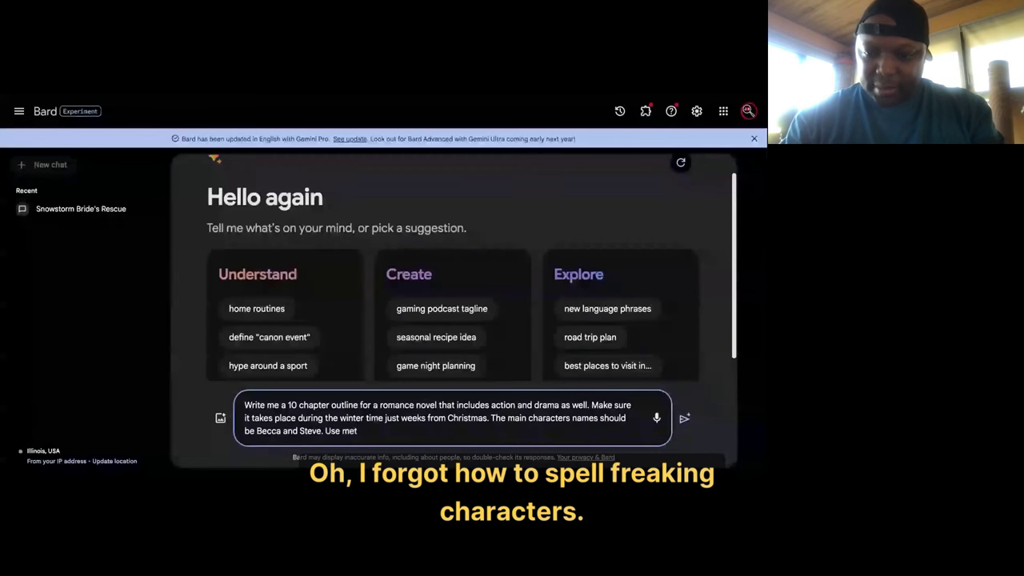
{"action": "type", "text": "aphors and analogies"}
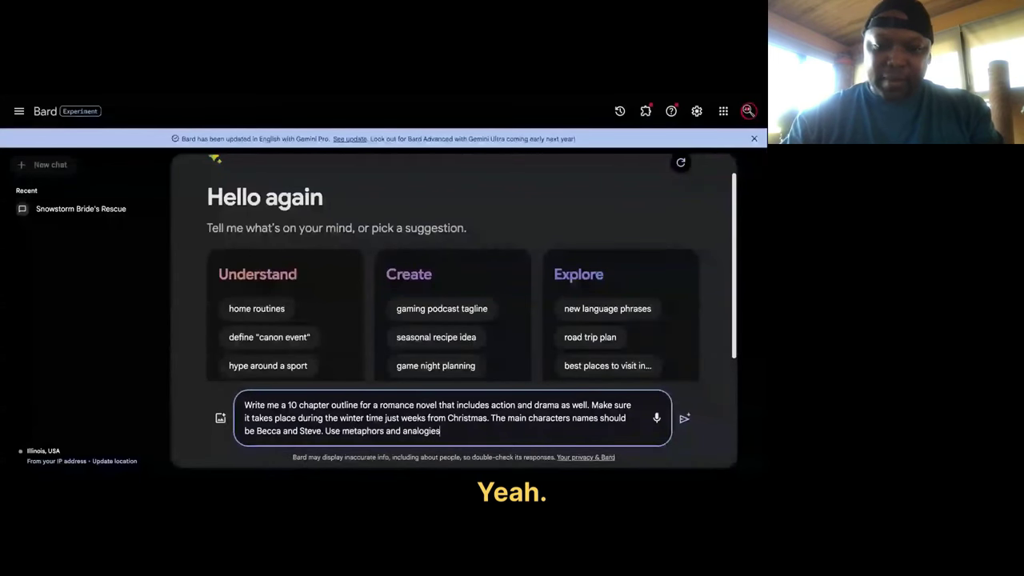
{"action": "type", "text": " when emphasiz"}
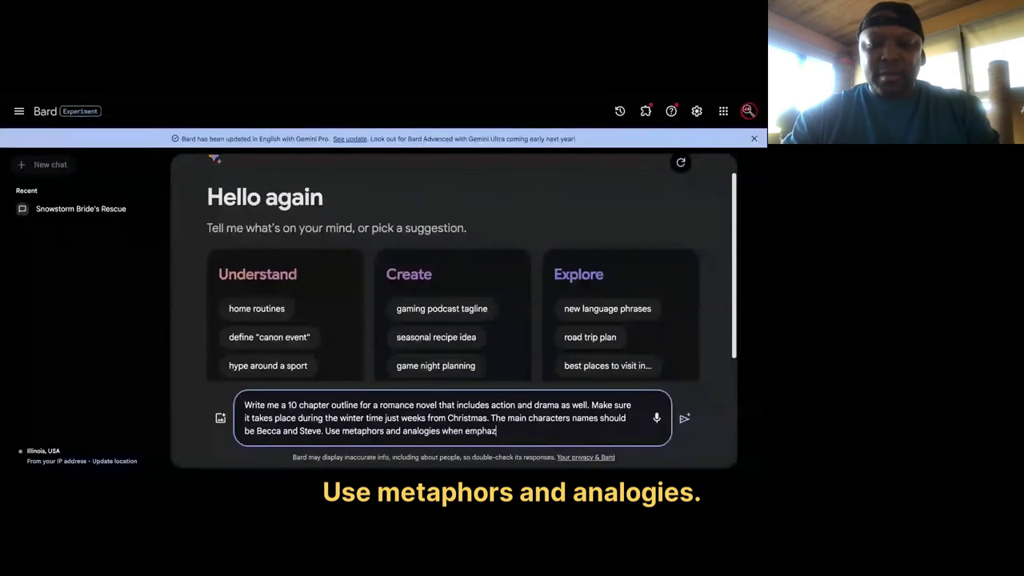
{"action": "type", "text": "ing points or "}
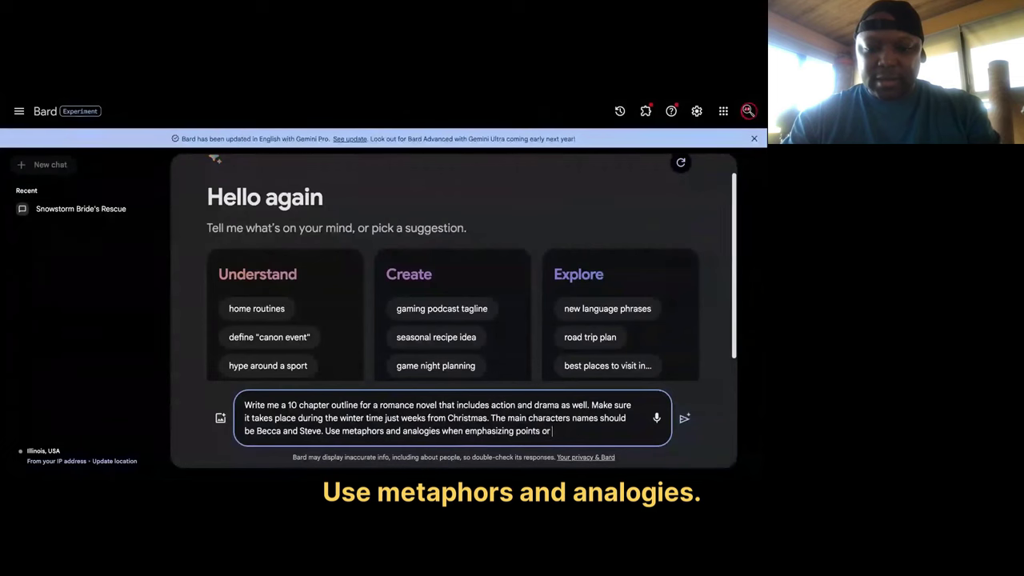
{"action": "type", "text": "trying to "}
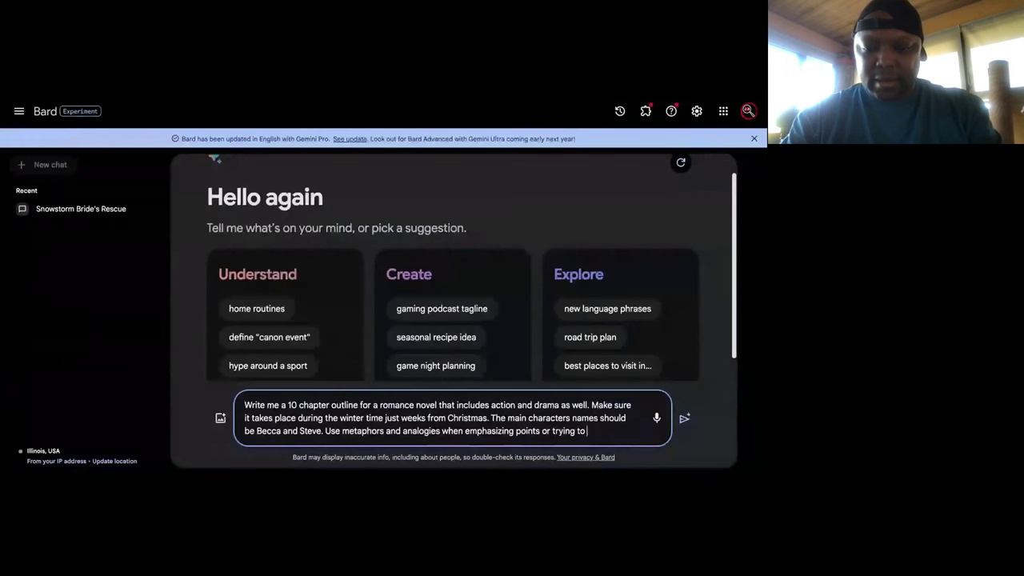
{"action": "type", "text": "give the audienc"}
{"action": "type", "text": "e more insight"}
{"action": "type", "text": "how "}
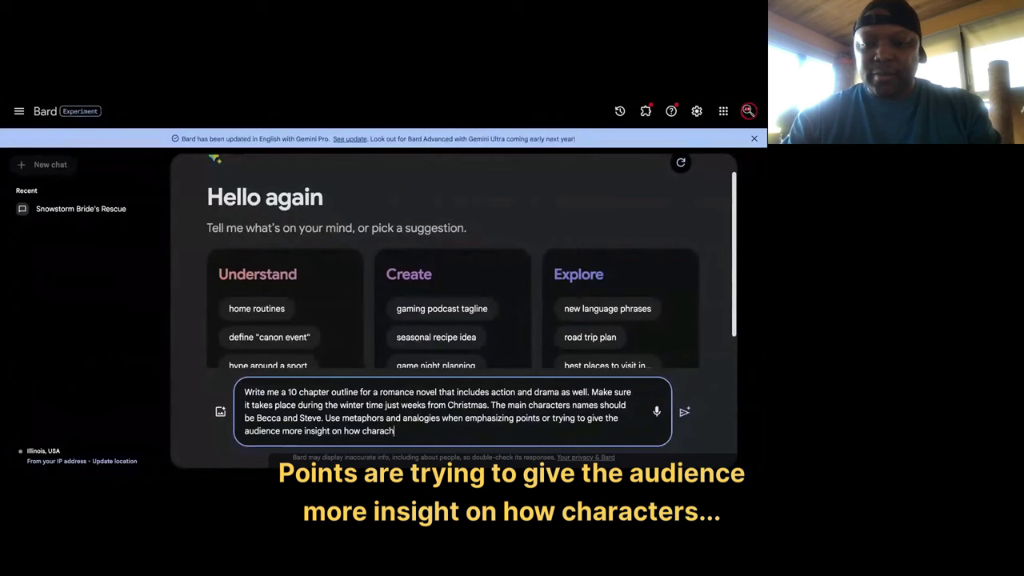
{"action": "type", "text": "charactoer"}
{"action": "key", "text": "BackSpace"}
{"action": "key", "text": "BackSpace"}
{"action": "key", "text": "BackSpace"}
{"action": "type", "text": "ers feel."}
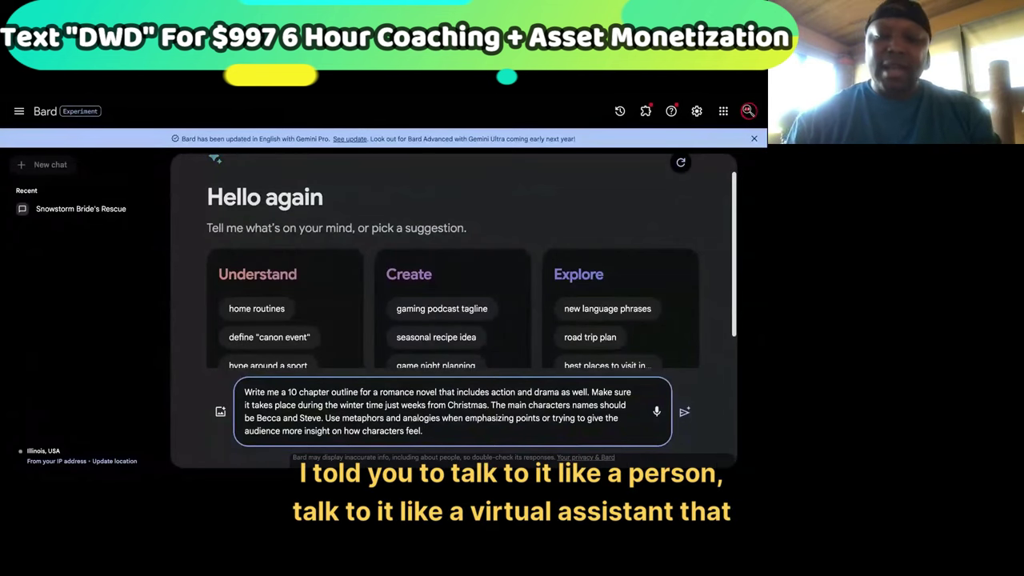
{"action": "type", "text": "Write in the "}
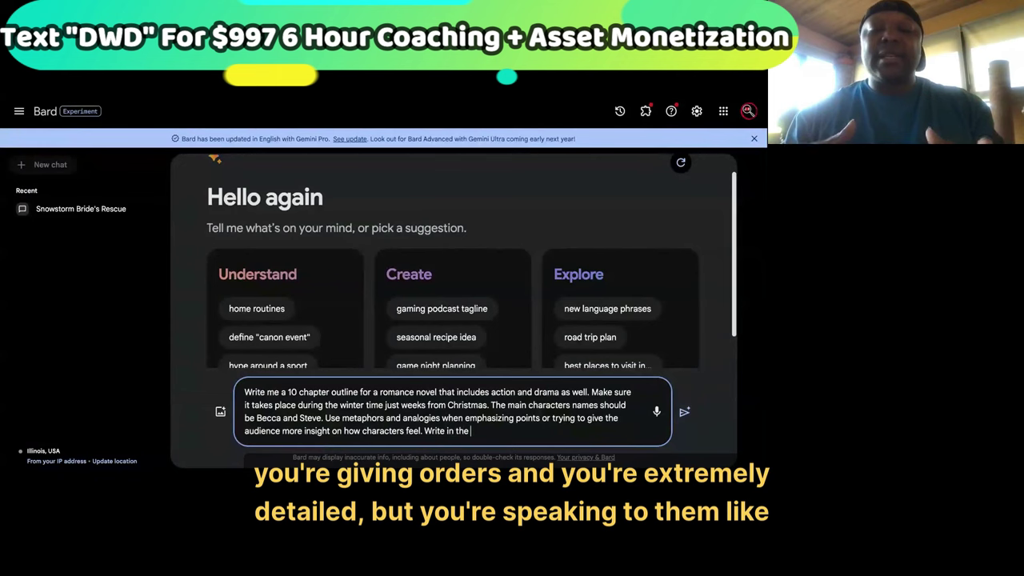
{"action": "type", "text": "style of Eg"}
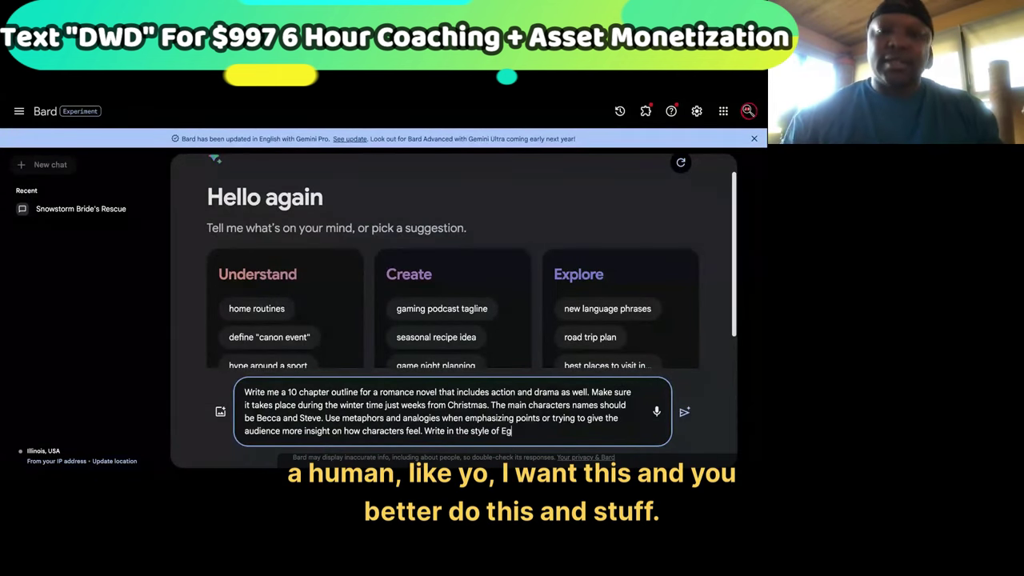
{"action": "key", "text": "BackSpace"}
{"action": "type", "text": "dgar a"}
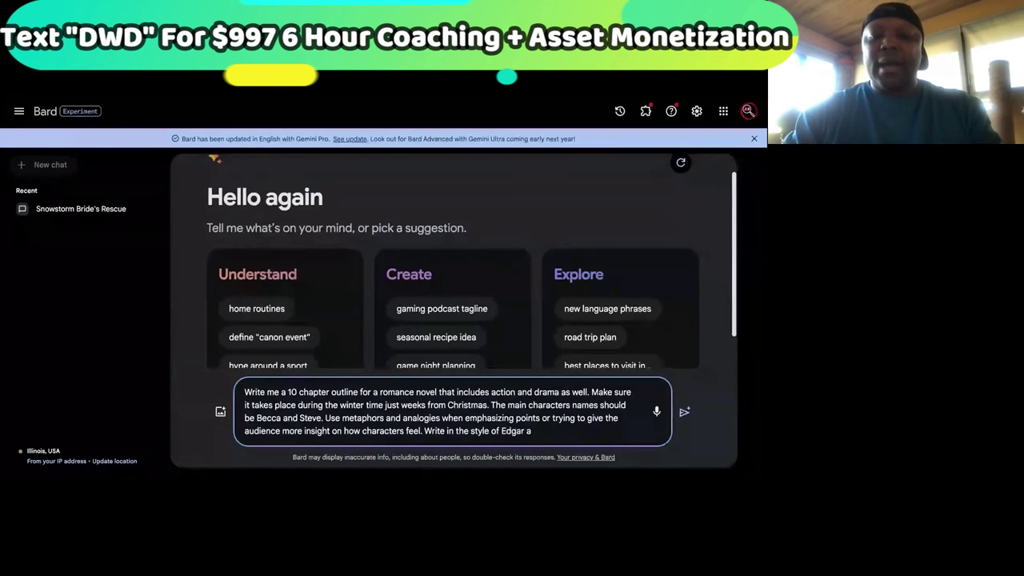
{"action": "type", "text": "llan Poe."}
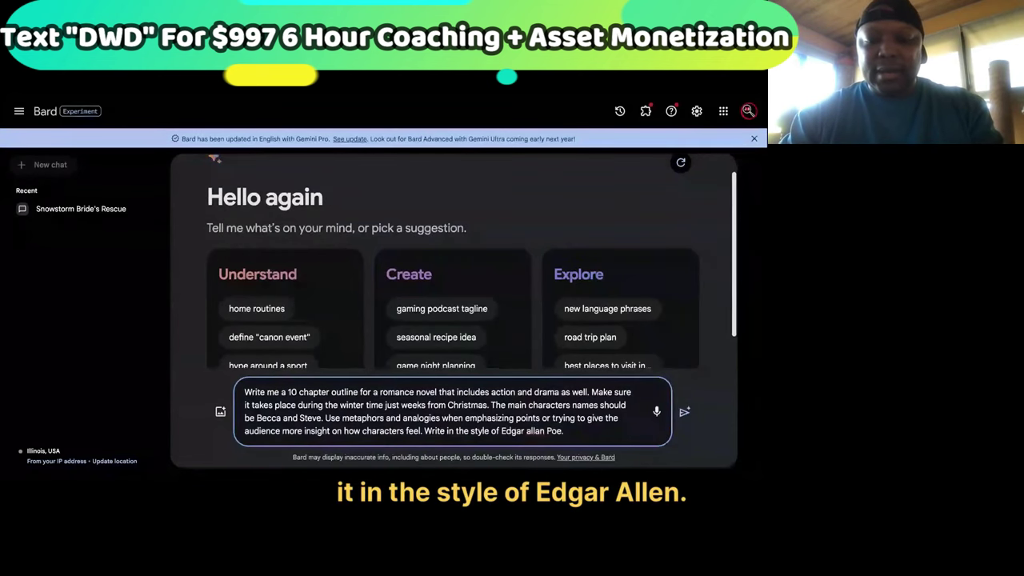
{"action": "key", "text": "Return"}
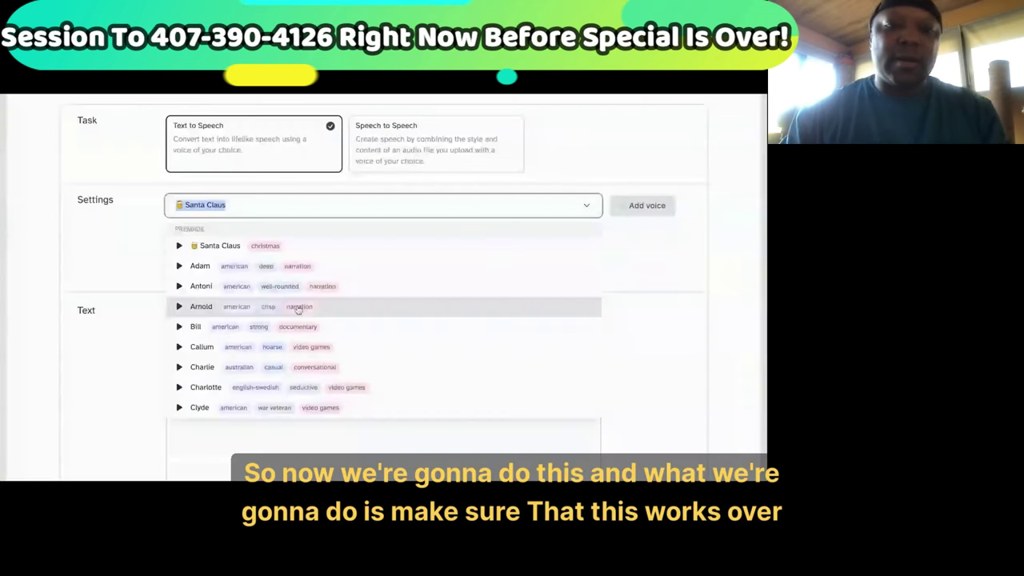
Select the British voice Dave in ElevenLabs' voice list
{"action": "scroll", "coordinate": [298, 310], "scroll_direction": "down", "scroll_amount": 3}
{"action": "scroll", "coordinate": [297, 310], "scroll_direction": "down", "scroll_amount": 2}
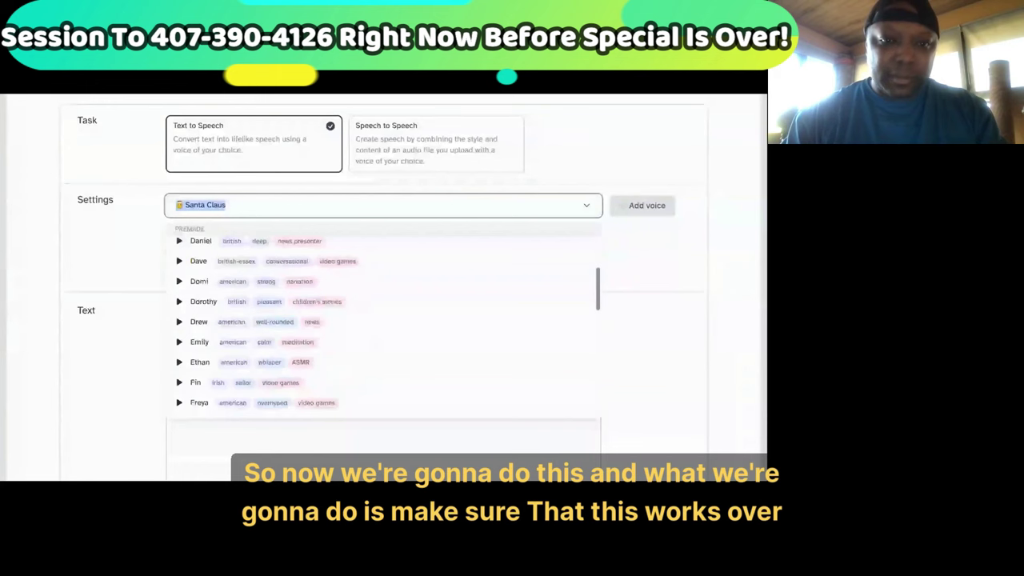
{"action": "left_click", "coordinate": [238, 264]}
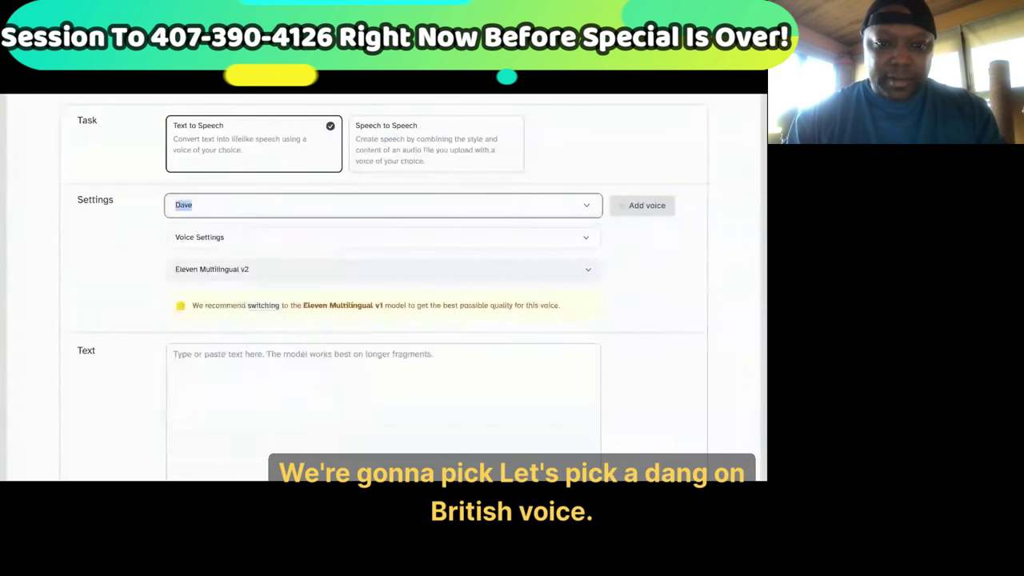
Review the stability, clarity and style sliders under Voice Settings, then collapse them
{"action": "left_click", "coordinate": [321, 244]}
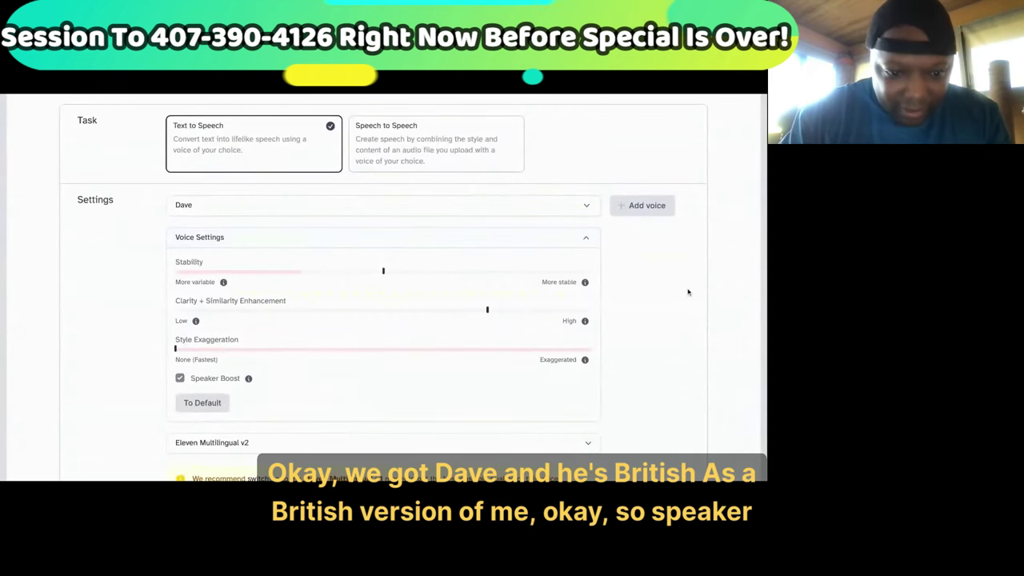
{"action": "scroll", "coordinate": [394, 271], "scroll_direction": "down", "scroll_amount": 1}
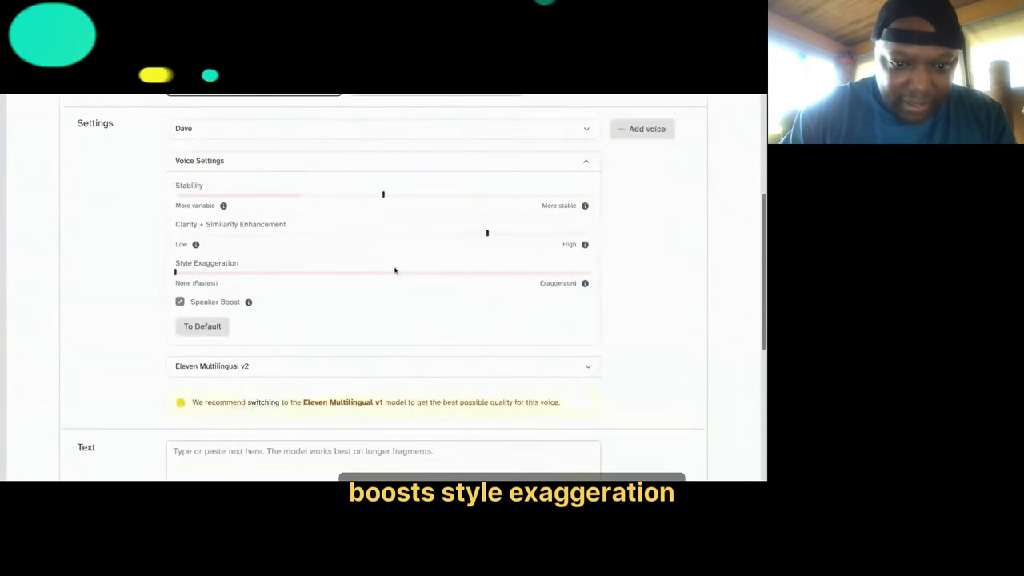
{"action": "scroll", "coordinate": [677, 247], "scroll_direction": "down", "scroll_amount": 1}
{"action": "scroll", "coordinate": [677, 247], "scroll_direction": "down", "scroll_amount": 2}
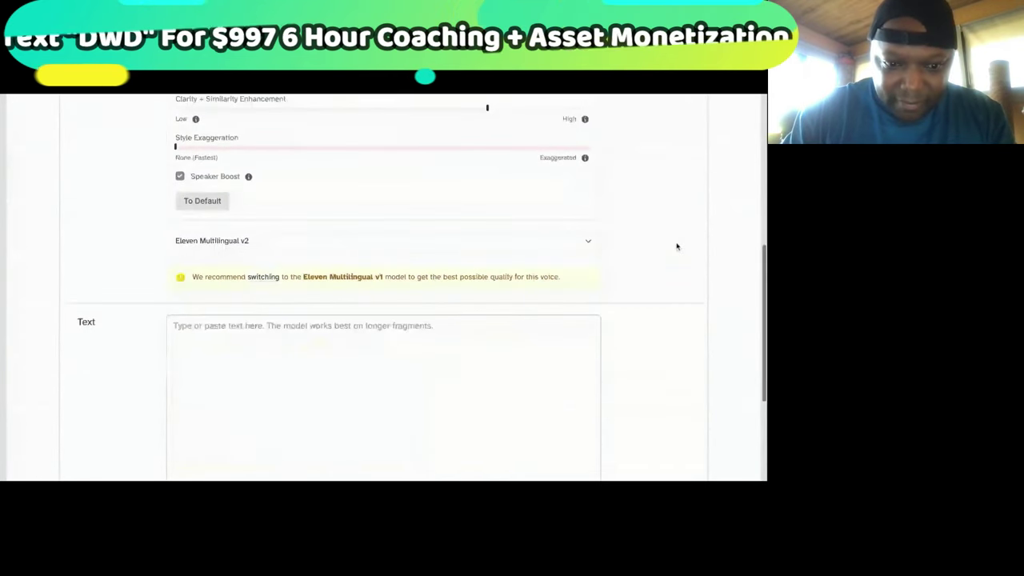
{"action": "scroll", "coordinate": [677, 247], "scroll_direction": "up", "scroll_amount": 2}
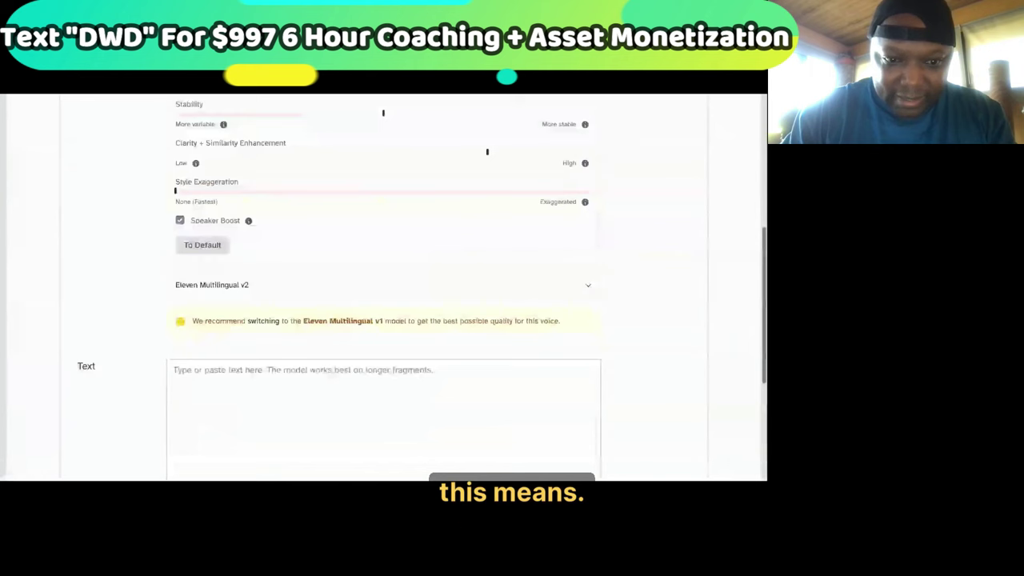
{"action": "scroll", "coordinate": [557, 221], "scroll_direction": "up", "scroll_amount": 2}
{"action": "left_click", "coordinate": [558, 216]}
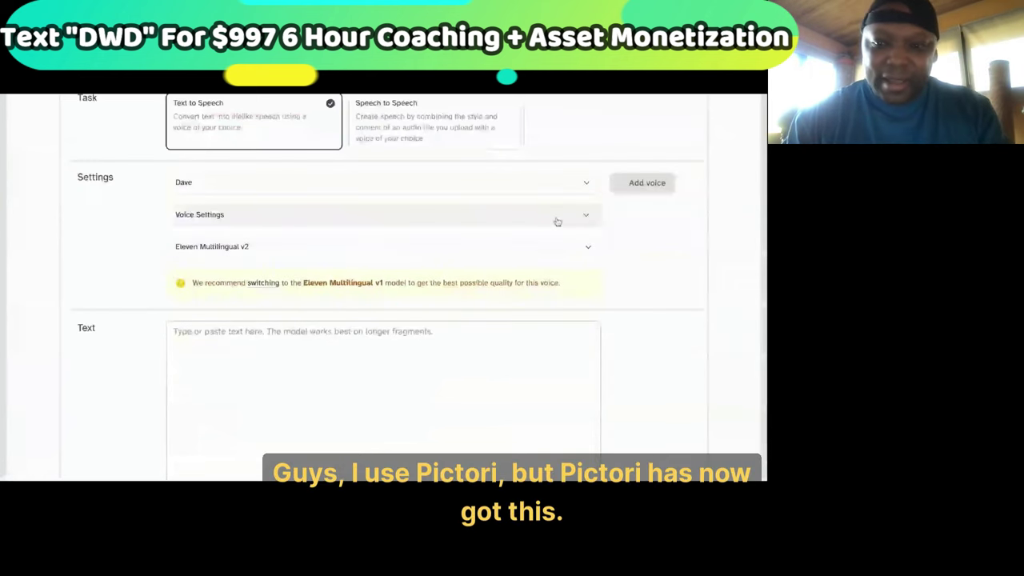
{"action": "scroll", "coordinate": [590, 281], "scroll_direction": "down", "scroll_amount": 2}
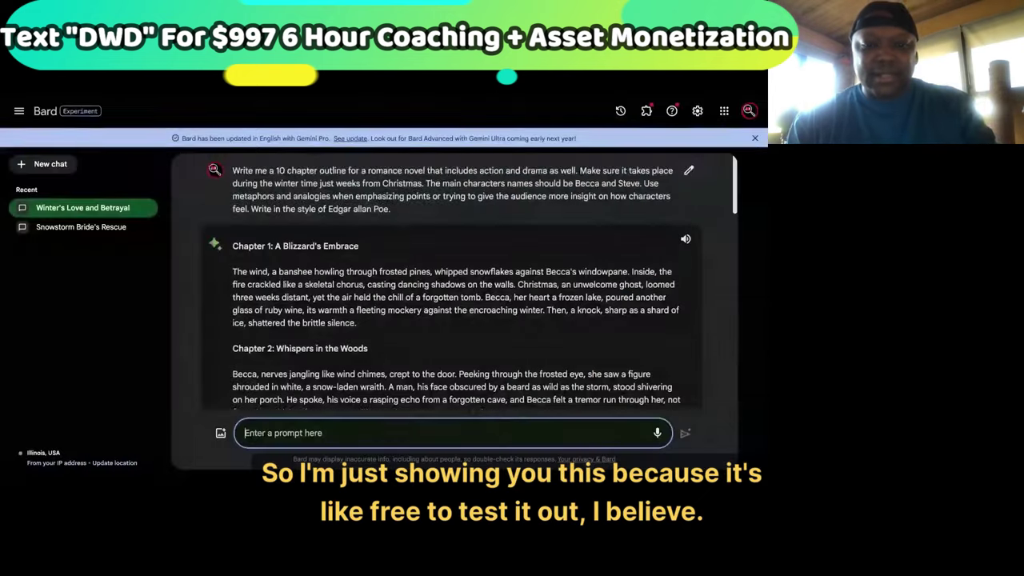
{"action": "scroll", "coordinate": [449, 280], "scroll_direction": "down", "scroll_amount": 2}
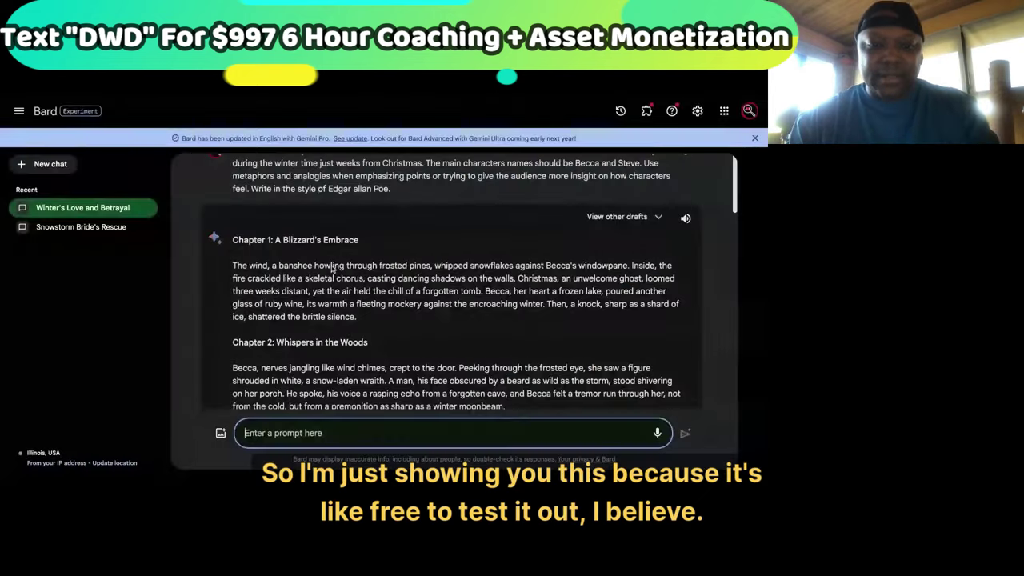
{"action": "double_click", "coordinate": [339, 182]}
{"action": "left_click", "coordinate": [338, 182]}
{"action": "triple_click", "coordinate": [345, 286]}
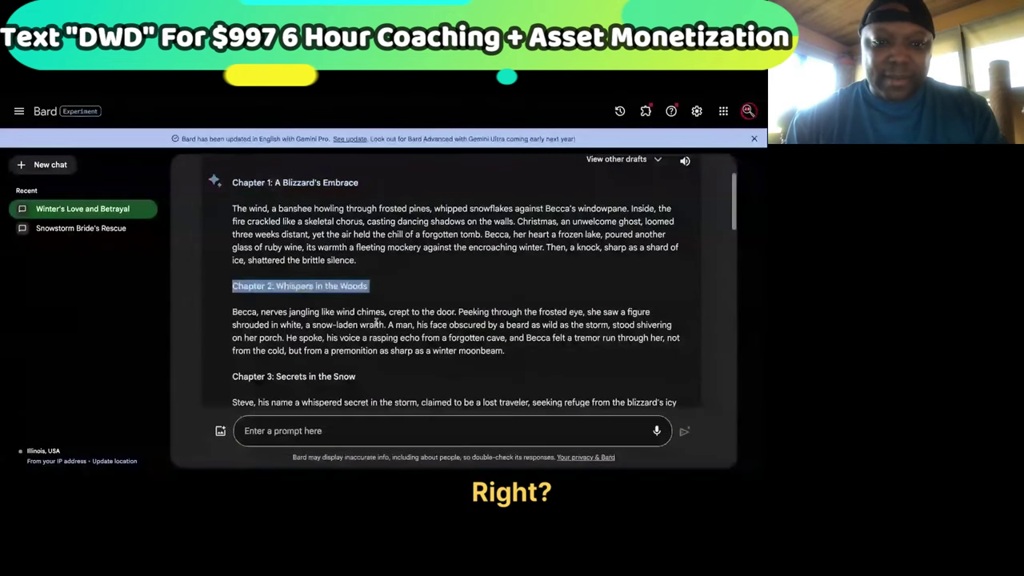
{"action": "scroll", "coordinate": [376, 323], "scroll_direction": "up", "scroll_amount": 1}
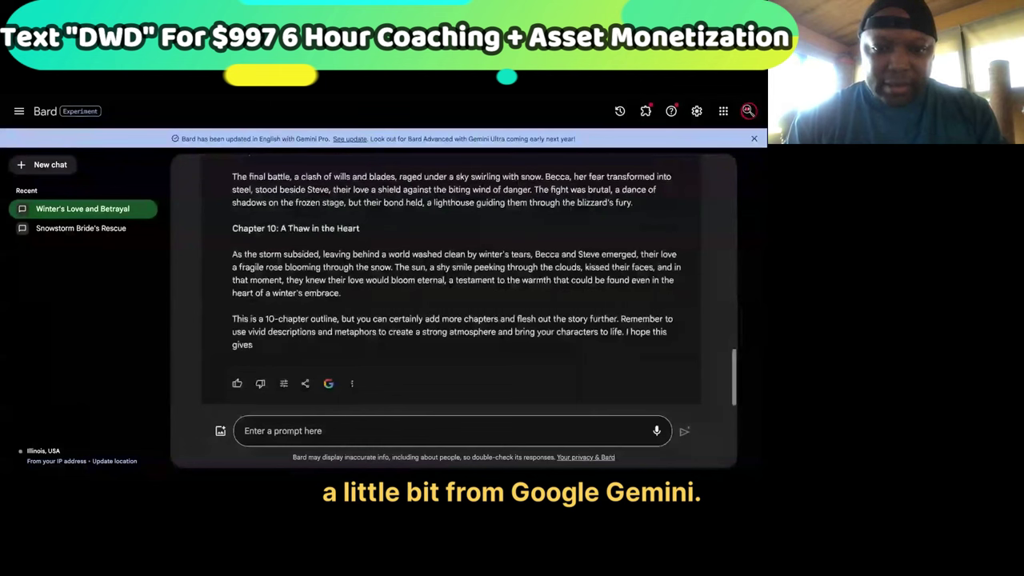
{"action": "scroll", "coordinate": [452, 280], "scroll_direction": "up", "scroll_amount": 15}
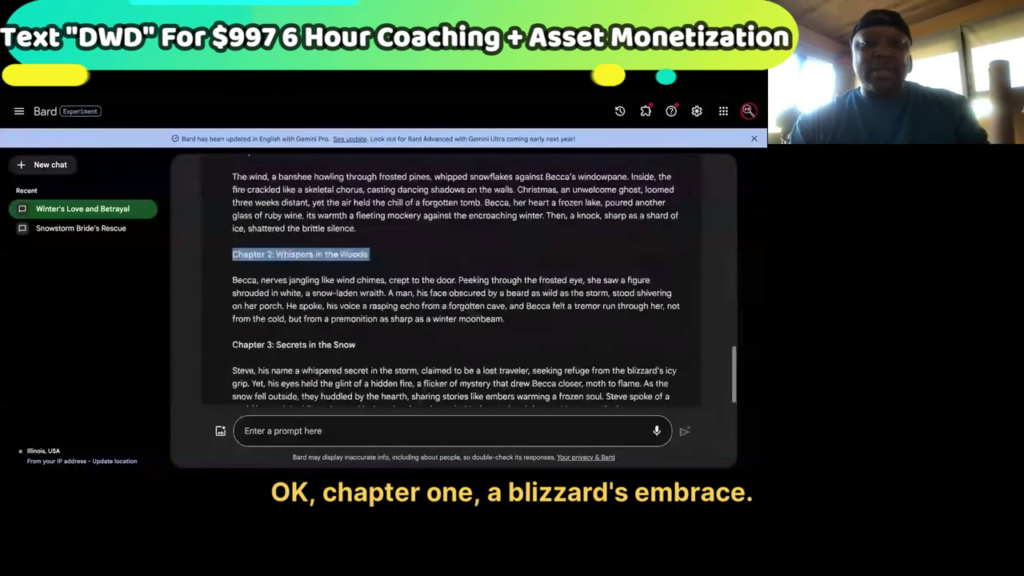
{"action": "scroll", "coordinate": [452, 280], "scroll_direction": "down", "scroll_amount": 10}
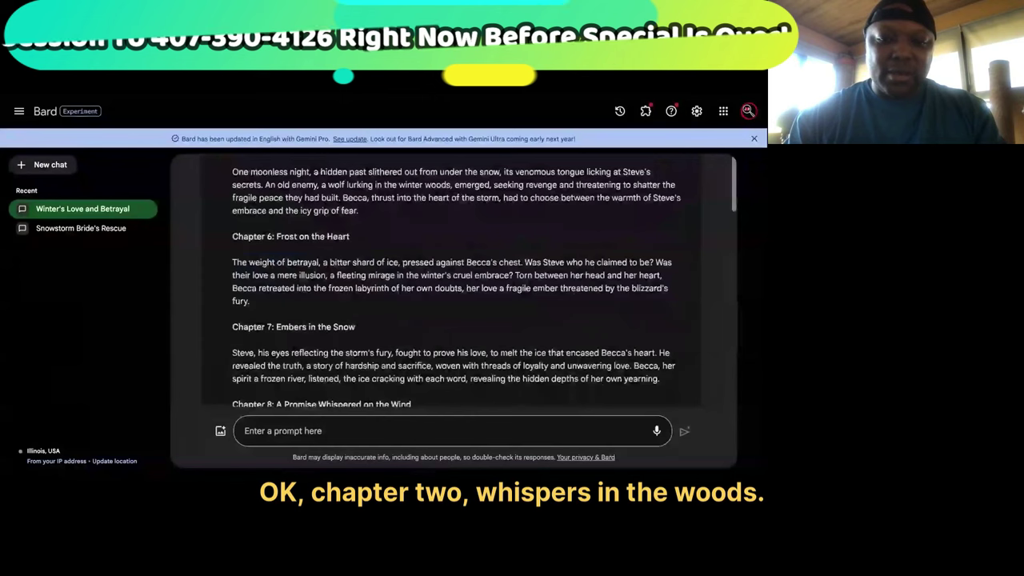
{"action": "scroll", "coordinate": [452, 280], "scroll_direction": "down", "scroll_amount": 1}
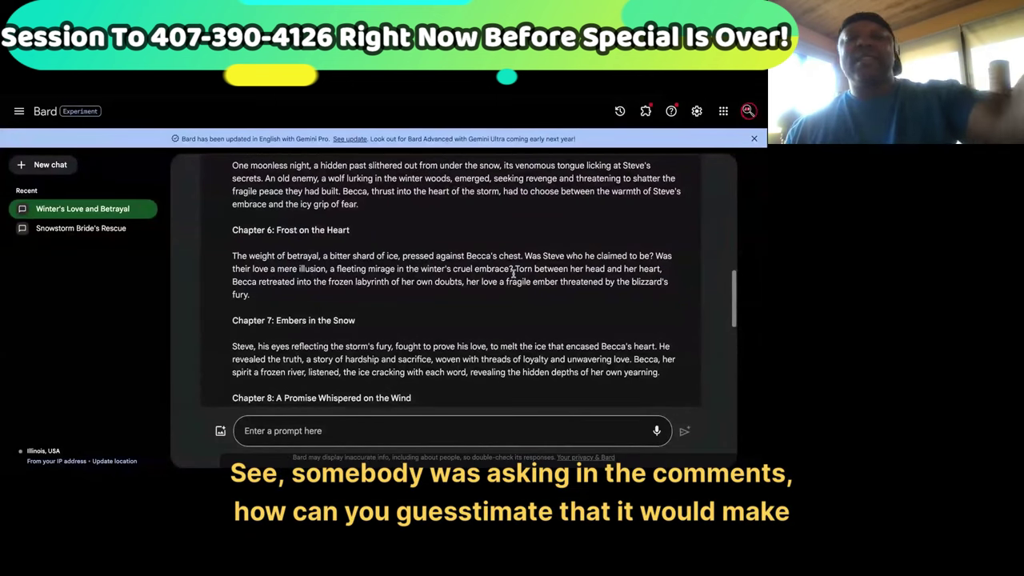
{"action": "scroll", "coordinate": [513, 272], "scroll_direction": "down", "scroll_amount": 3}
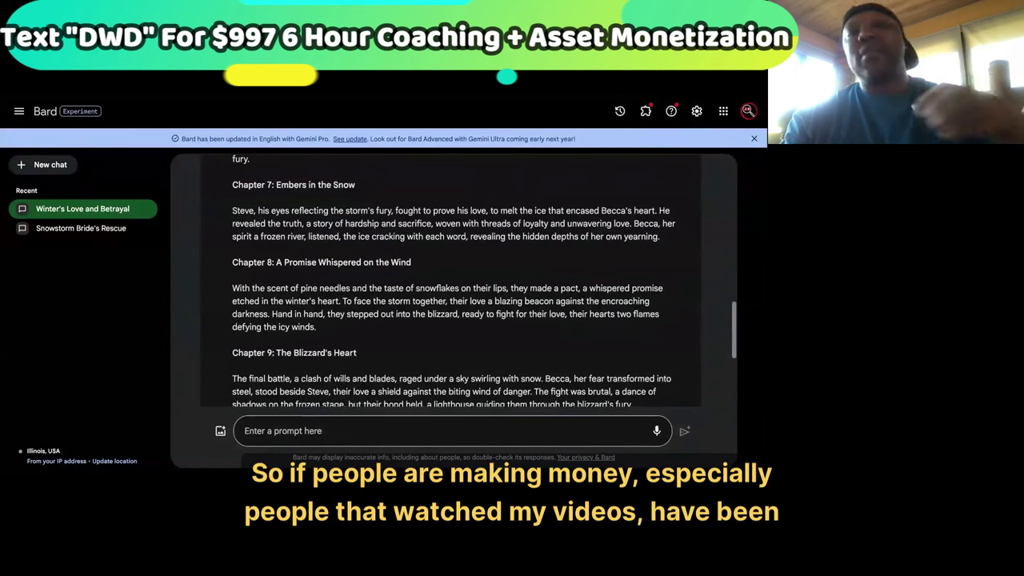
{"action": "scroll", "coordinate": [452, 280], "scroll_direction": "down", "scroll_amount": 1}
Ask Bard to remember all initial prompts and start writing chapter 1
{"action": "left_click", "coordinate": [402, 432]}
{"action": "type", "text": "Rememb"}
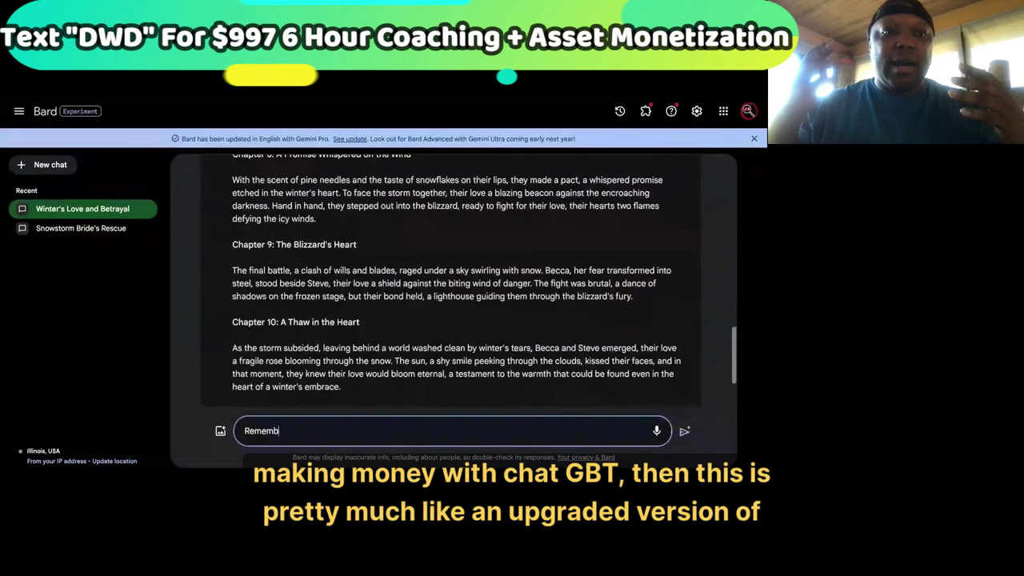
{"action": "type", "text": "er all initial promp"}
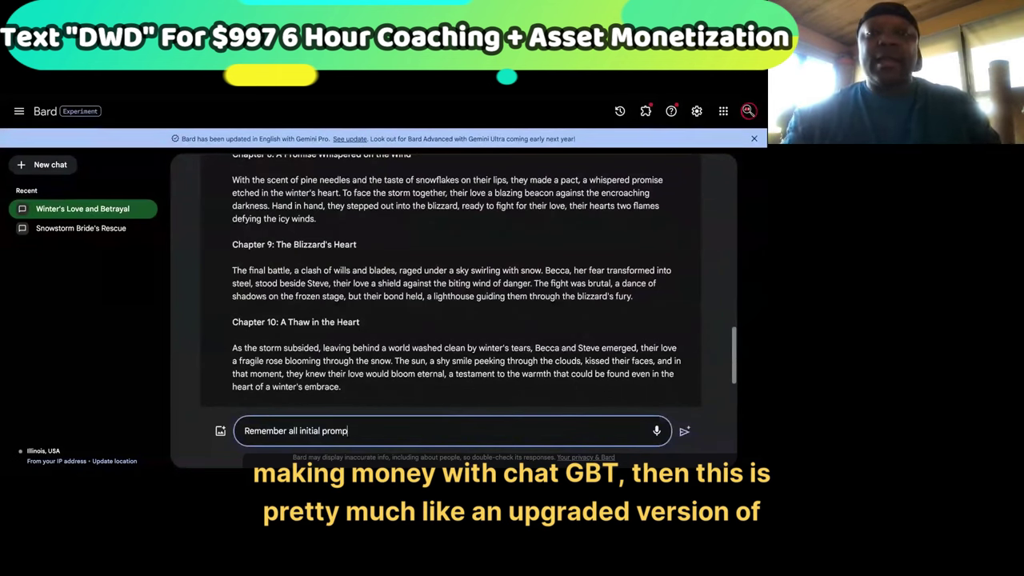
{"action": "type", "text": "ts and start writing"}
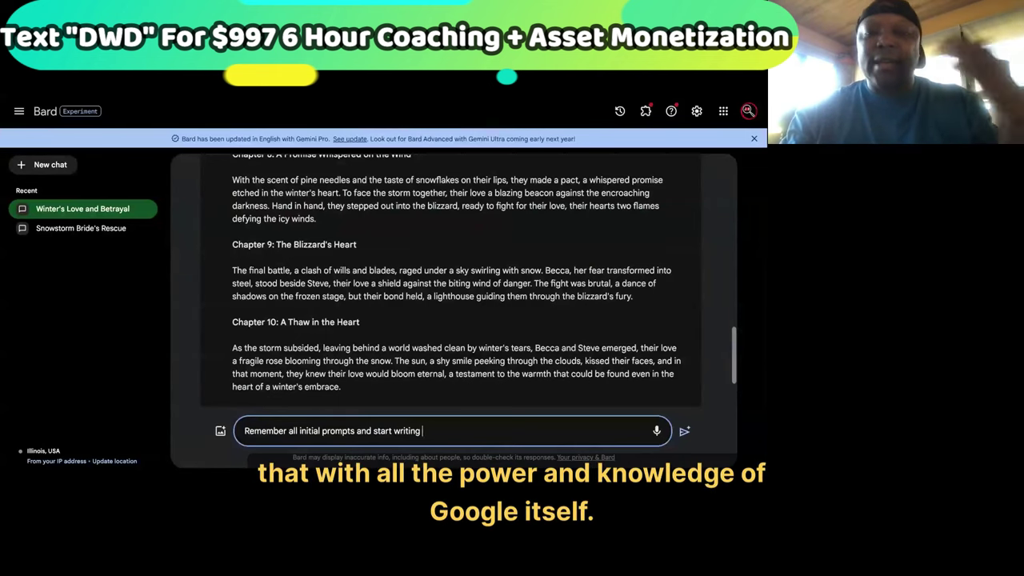
{"action": "type", "text": " chatter 1 please"}
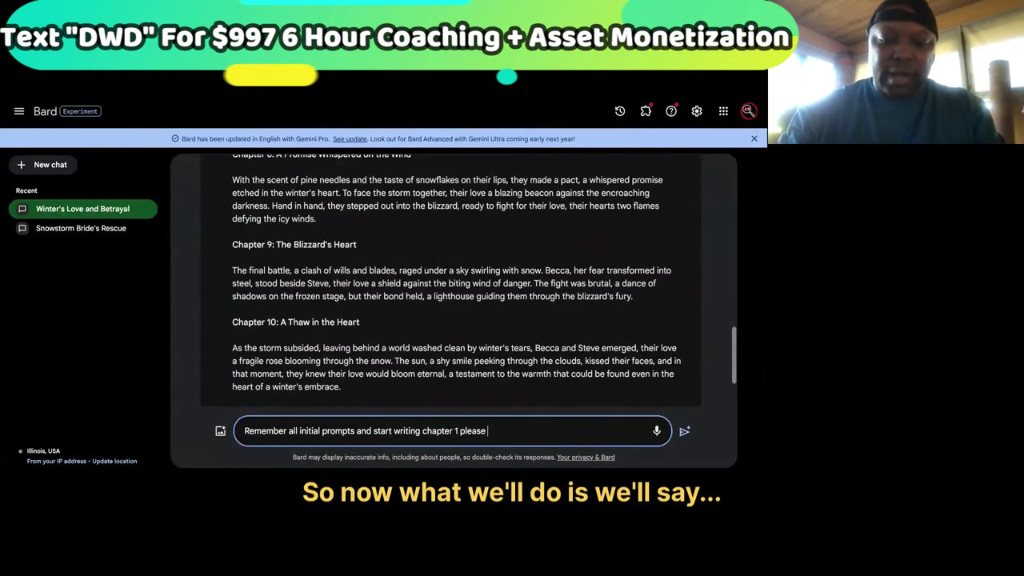
{"action": "key", "text": "Return"}
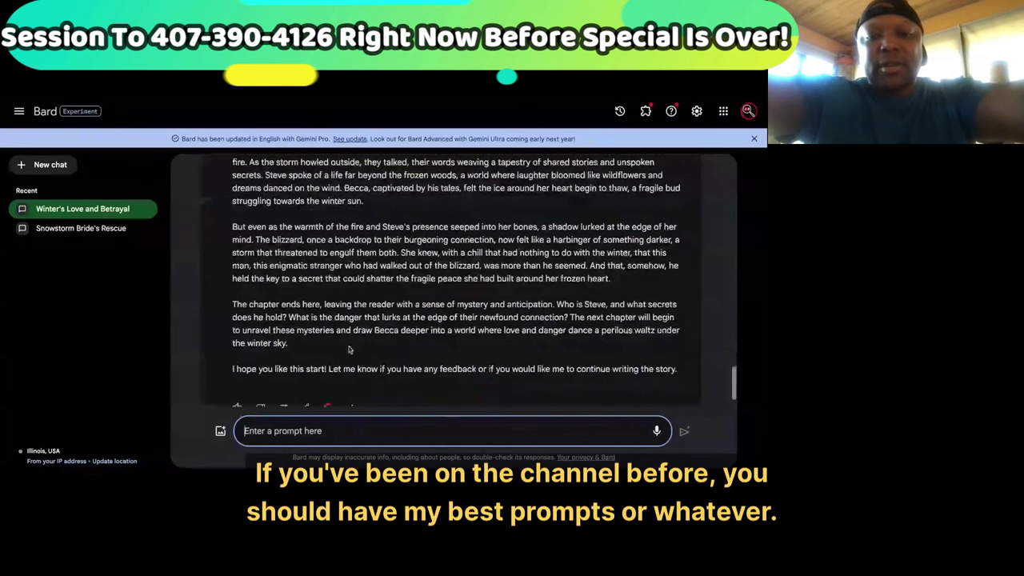
Ask Bard to continue chapter 1 exactly where it left off, remembering all initial prompts
{"action": "type", "text": "co"}
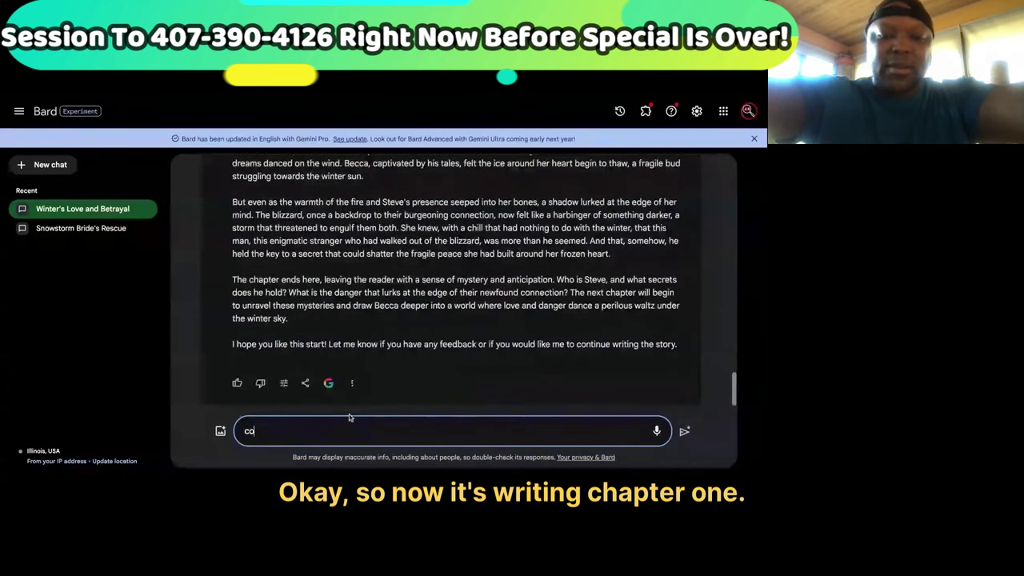
{"action": "type", "text": "ntinue "}
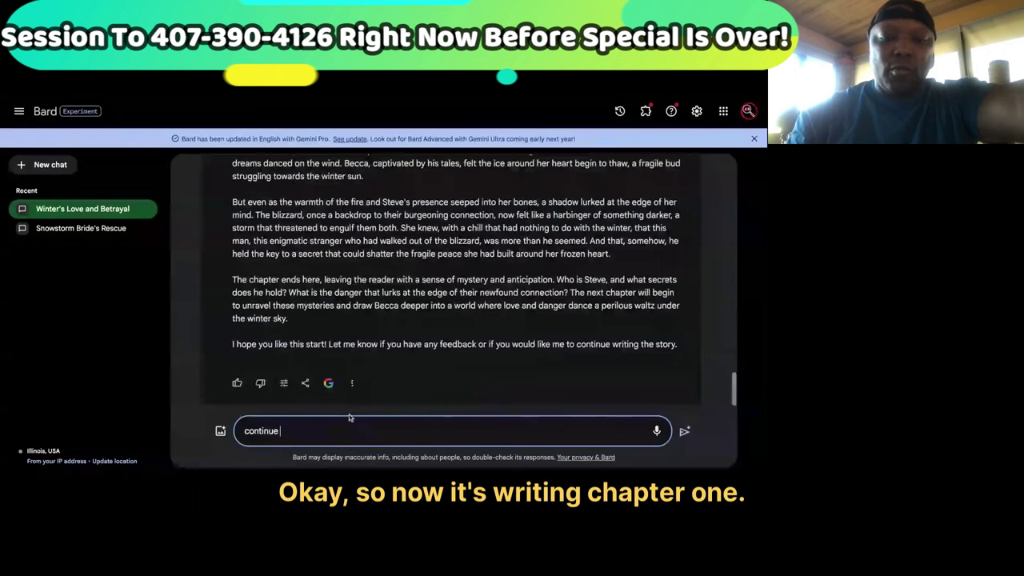
{"action": "type", "text": "from exactly where you left off"}
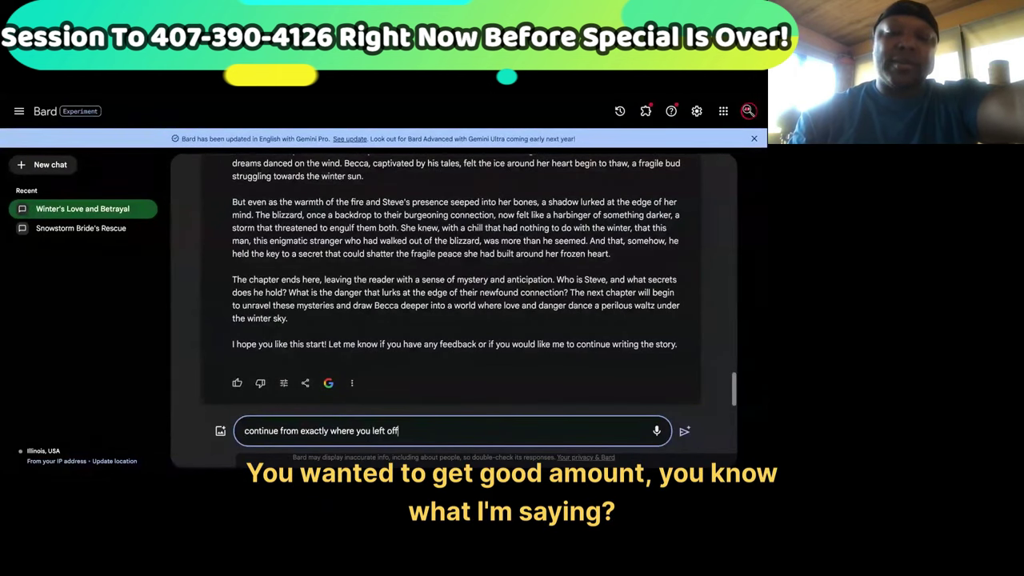
{"action": "type", "text": " fr"}
{"action": "type", "text": "om and remember all initial prmp"}
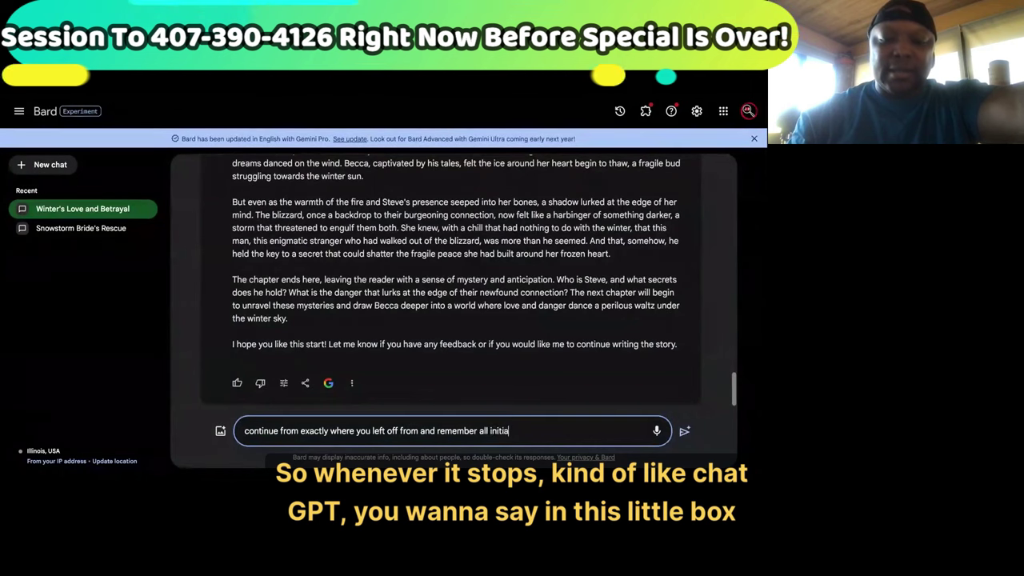
{"action": "key", "text": "BackSpace"}
{"action": "key", "text": "BackSpace"}
{"action": "type", "text": "ompts."}
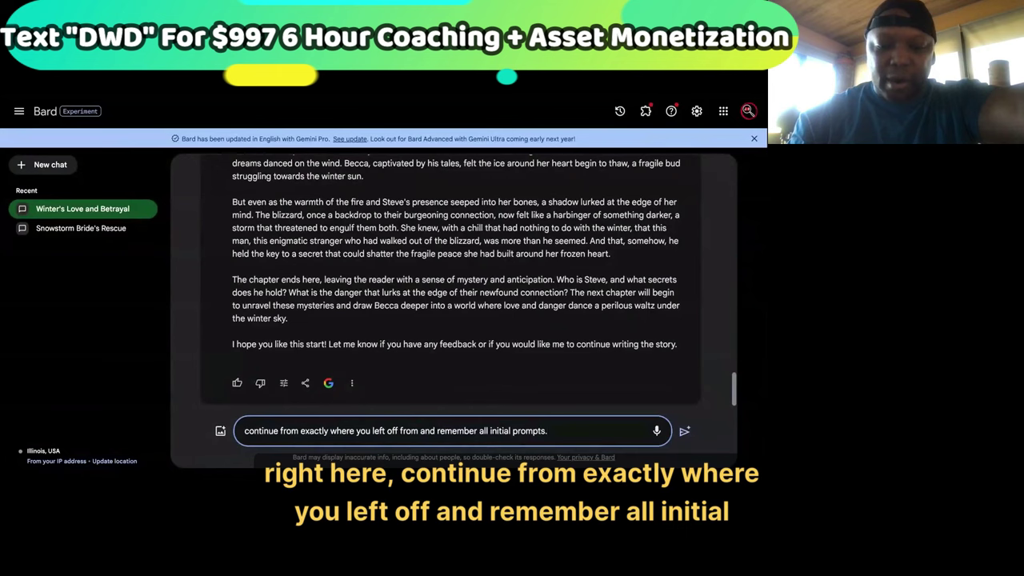
{"action": "left_click", "coordinate": [280, 431]}
{"action": "type", "text": "chapter "}
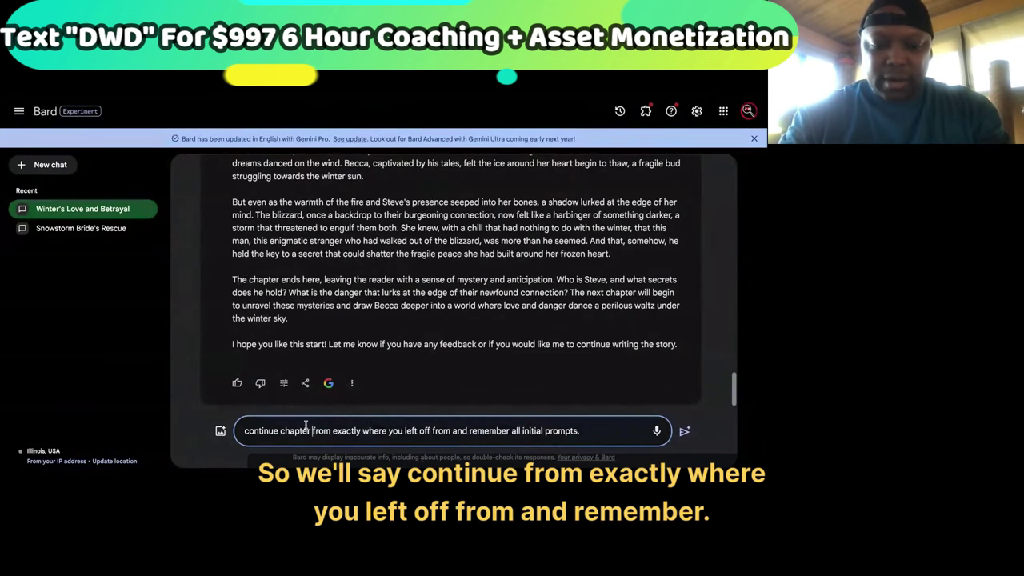
{"action": "type", "text": "1"}
{"action": "key", "text": "Return"}
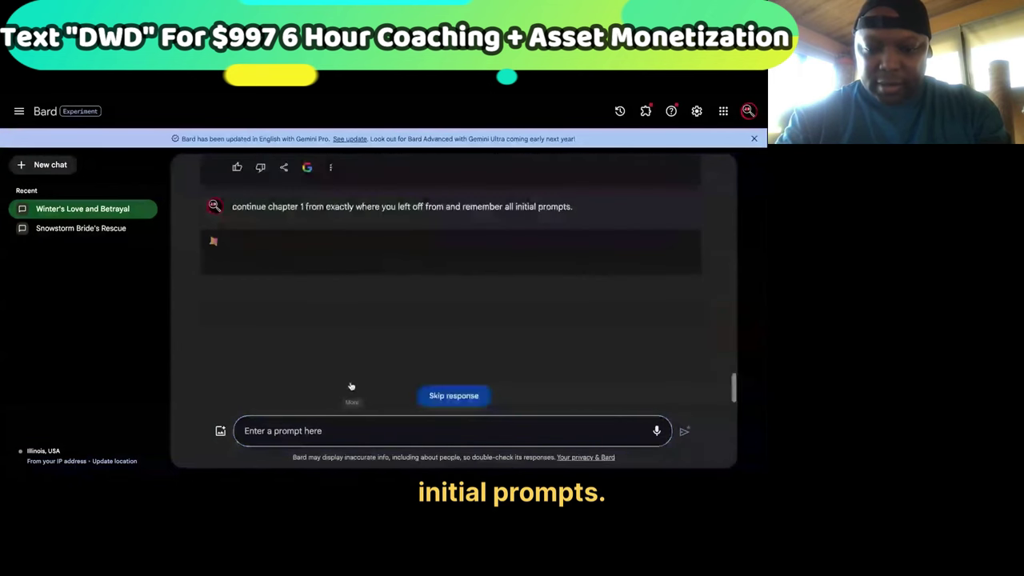
Copy Bard's earlier Chapter 1 reply to the clipboard
{"action": "left_click", "coordinate": [334, 314]}
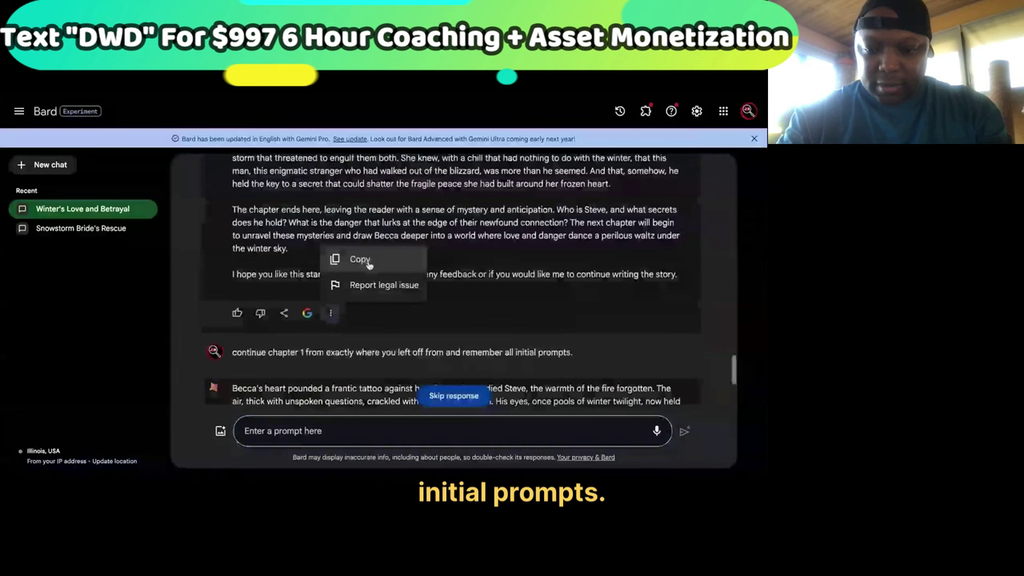
{"action": "left_click", "coordinate": [340, 259]}
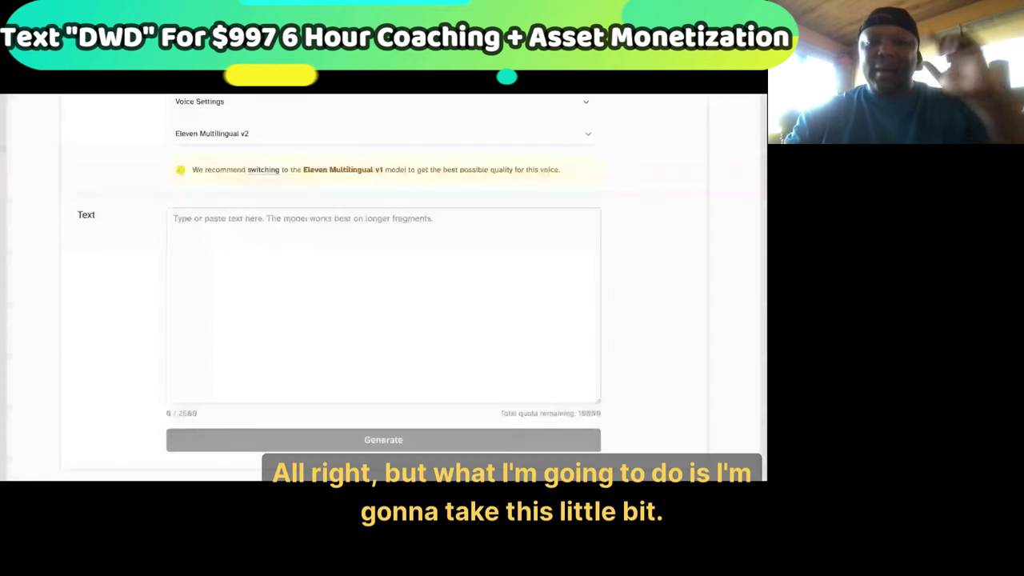
{"action": "key", "text": "ctrl+Tab"}
Paste Chapter 1 into the ElevenLabs text box and trim it to 991 characters
{"action": "left_click", "coordinate": [262, 240]}
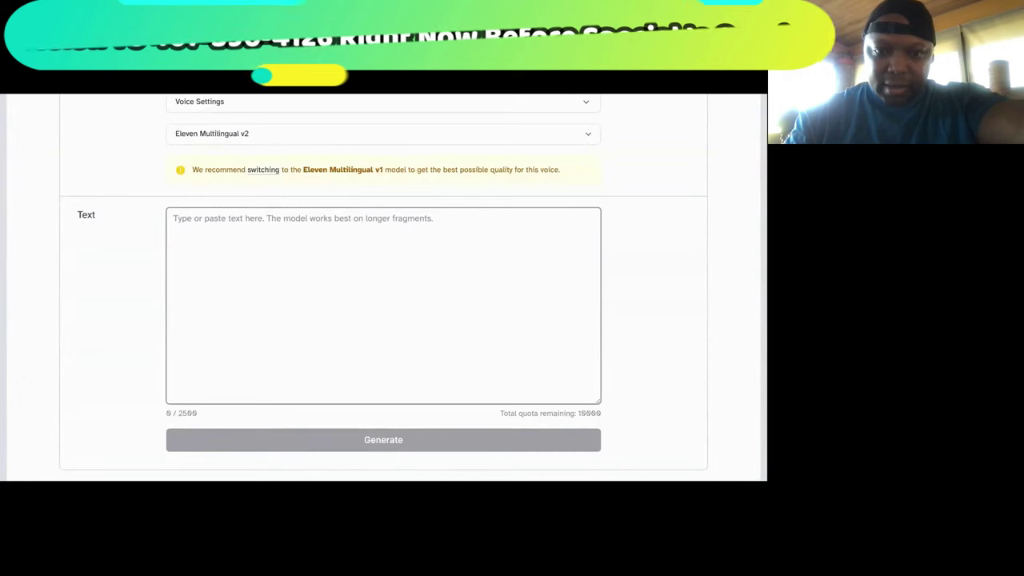
{"action": "key", "text": "ctrl+v"}
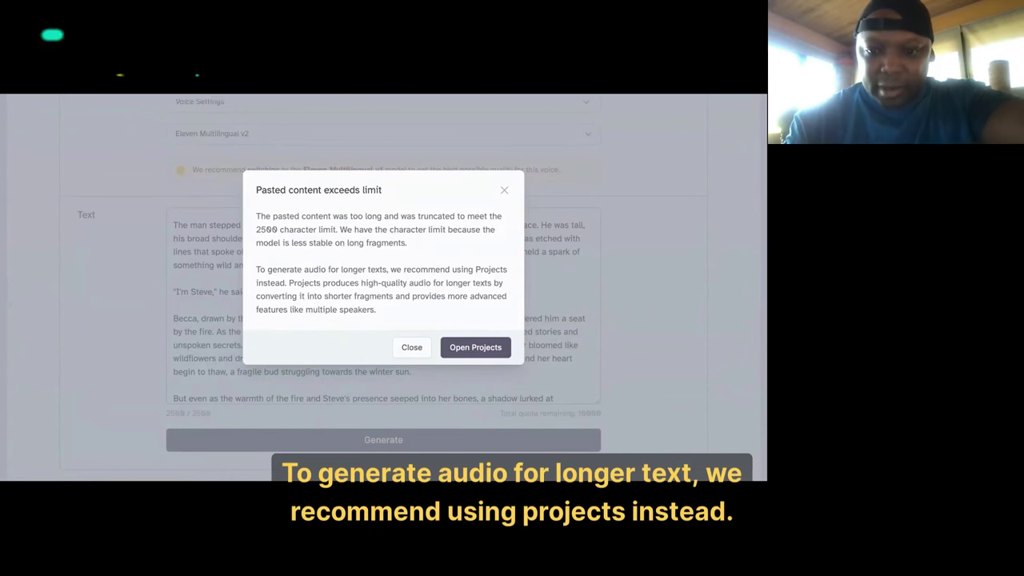
{"action": "key", "text": "Tab"}
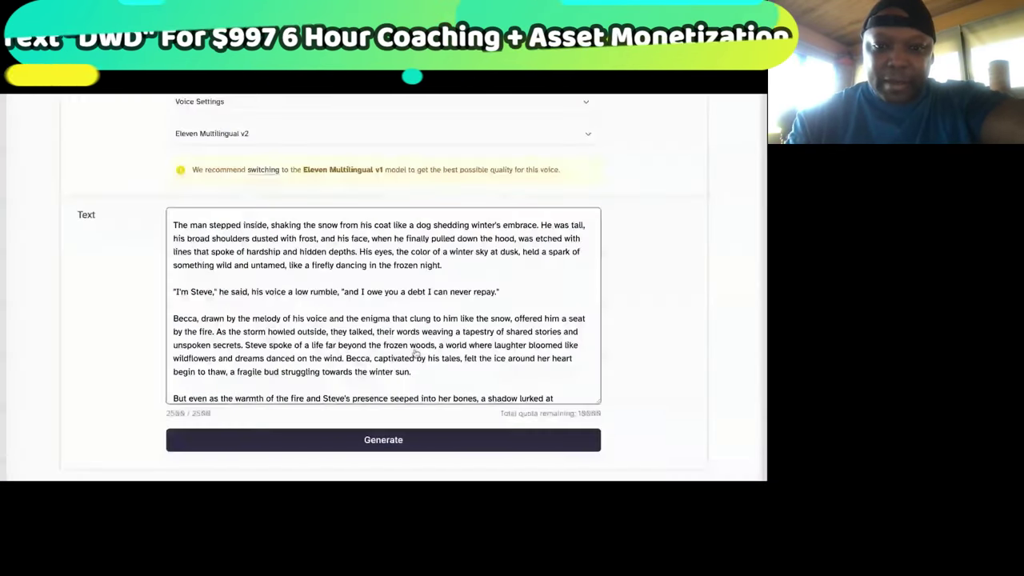
{"action": "left_click", "coordinate": [412, 348]}
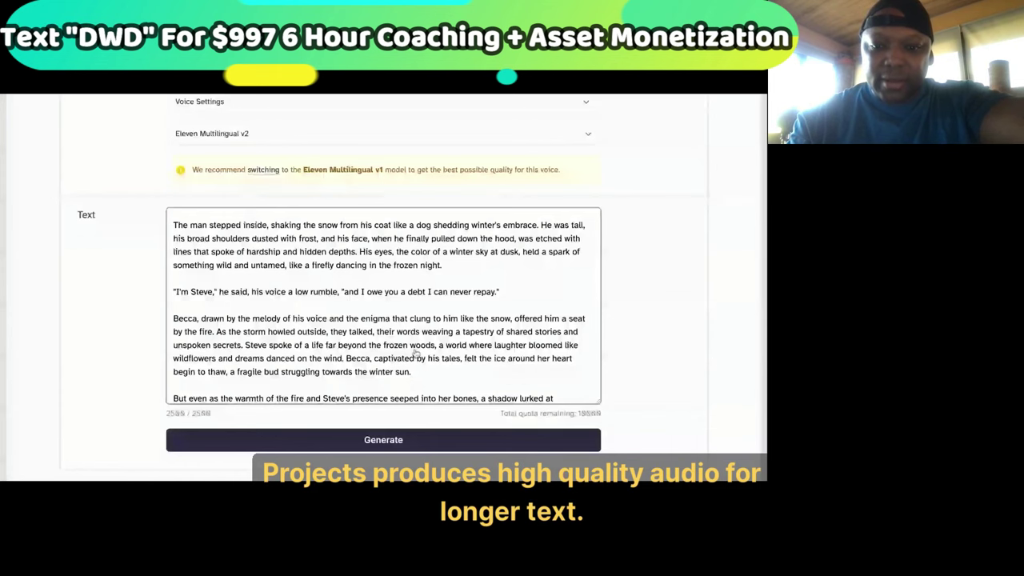
{"action": "scroll", "coordinate": [416, 353], "scroll_direction": "down", "scroll_amount": 1}
{"action": "left_click_drag", "start_coordinate": [509, 335], "coordinate": [565, 384]}
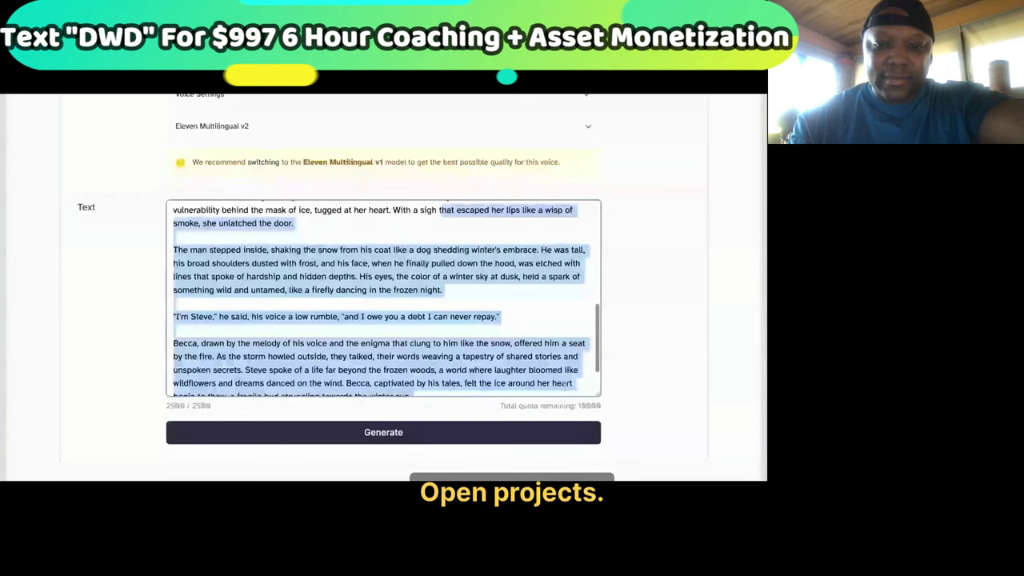
{"action": "scroll", "coordinate": [565, 384], "scroll_direction": "up", "scroll_amount": 10}
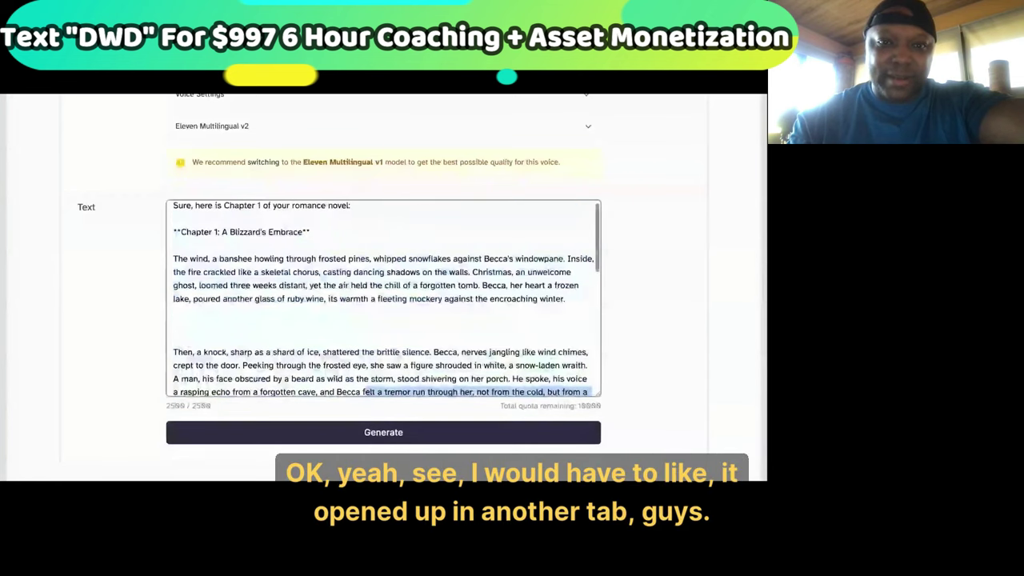
{"action": "key", "text": "BackSpace"}
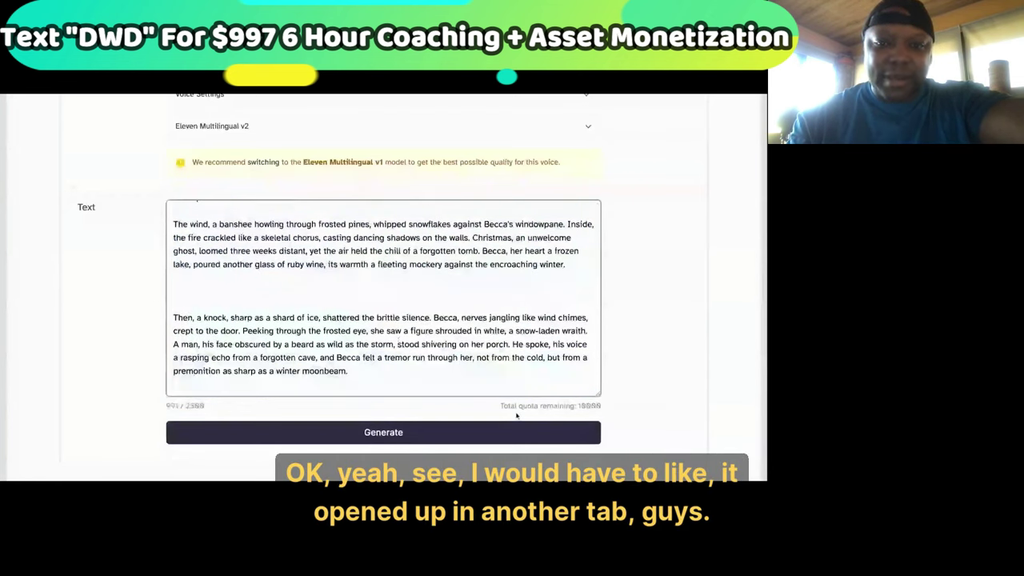
Generate the 1:13 Dave narration of the passage and preview it up to 0:27
{"action": "left_click", "coordinate": [476, 424]}
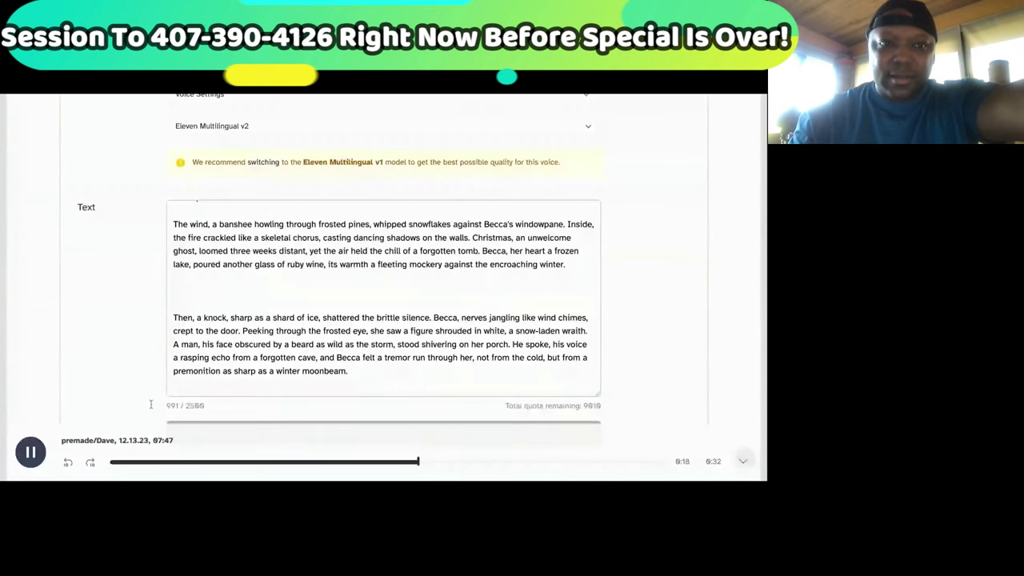
{"action": "left_click", "coordinate": [30, 453]}
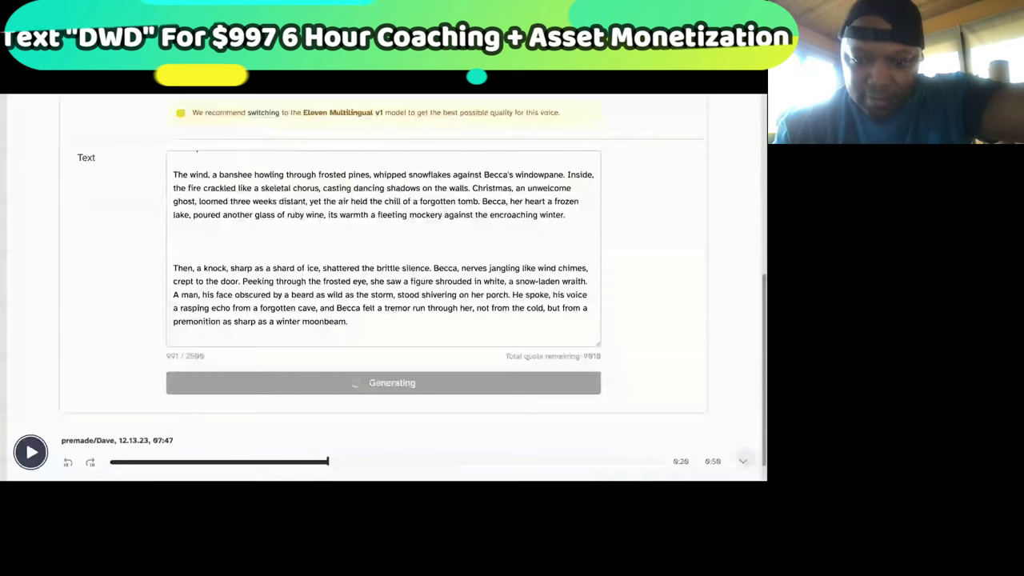
{"action": "key", "text": "ctrl+Return"}
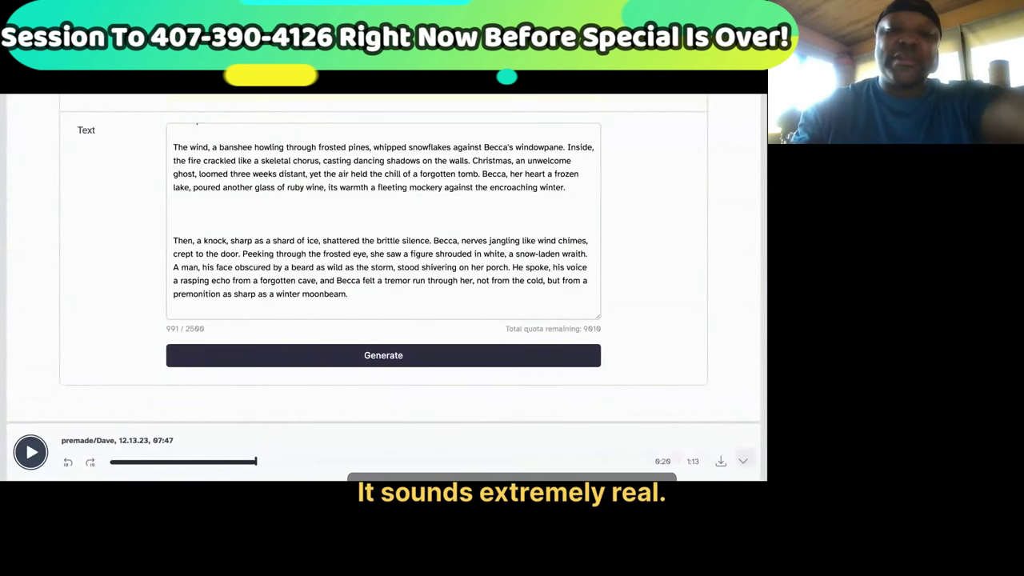
{"action": "left_click", "coordinate": [30, 452]}
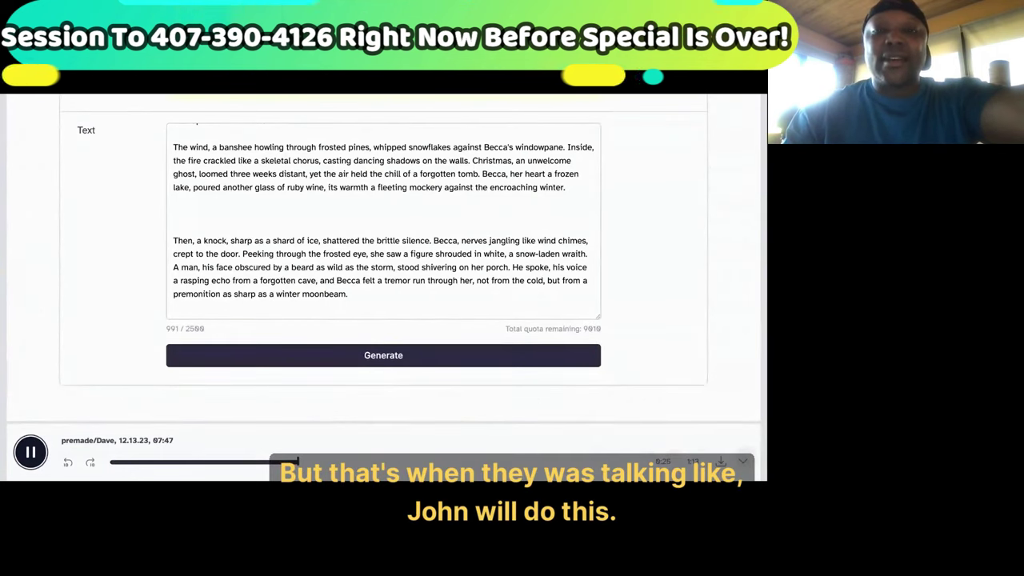
{"action": "key", "text": "space"}
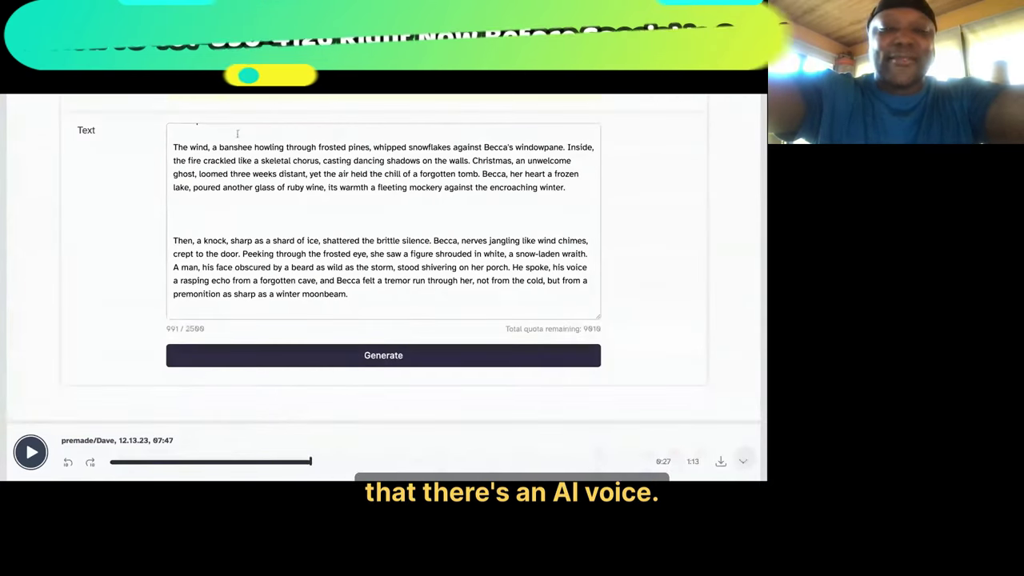
{"action": "scroll", "coordinate": [290, 226], "scroll_direction": "up", "scroll_amount": 8}
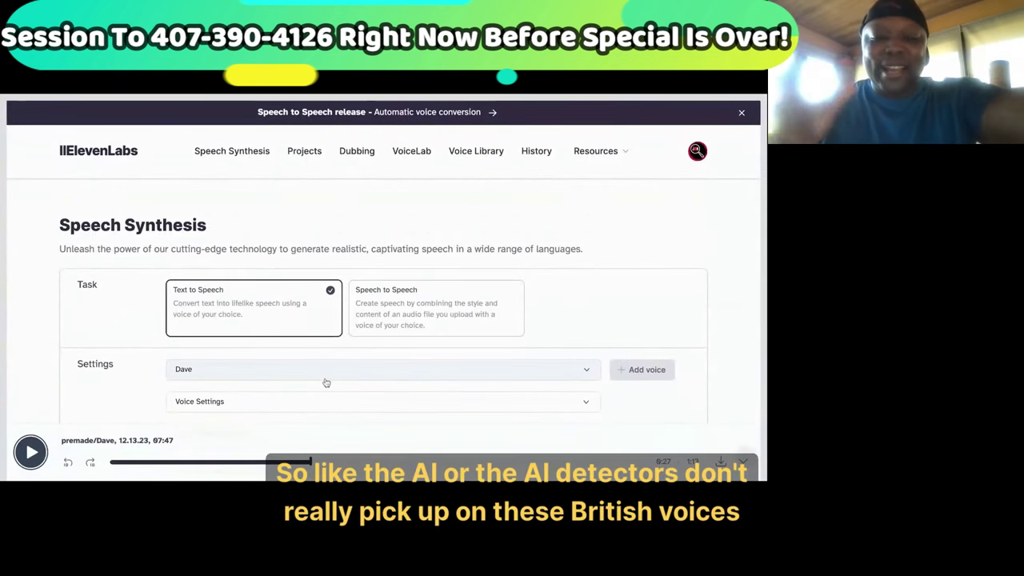
Go to ElevenLabs VoiceLab, where new generative or cloned voices are added
{"action": "scroll", "coordinate": [326, 382], "scroll_direction": "down", "scroll_amount": 1}
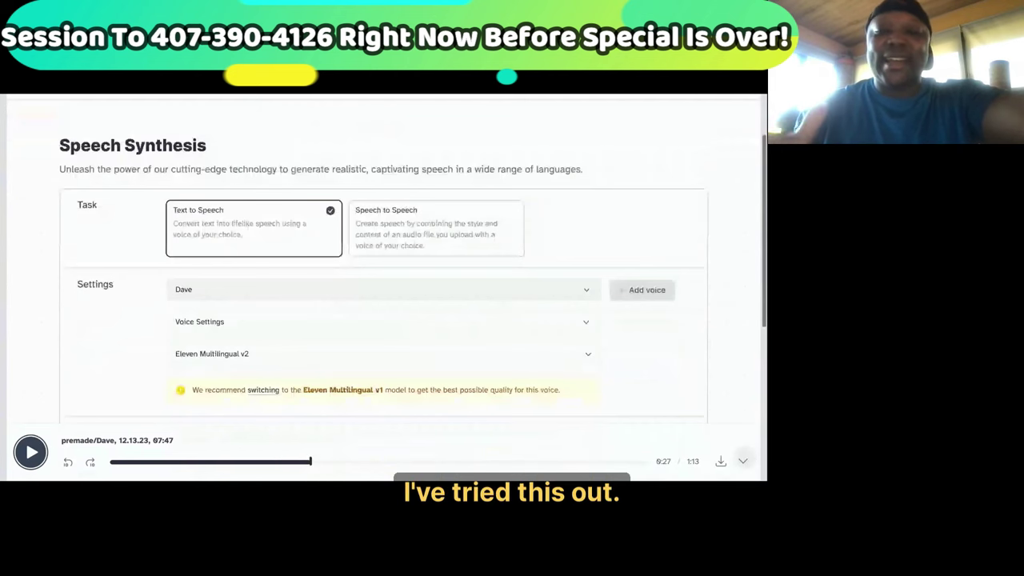
{"action": "scroll", "coordinate": [446, 291], "scroll_direction": "down", "scroll_amount": 1}
{"action": "left_click", "coordinate": [652, 202]}
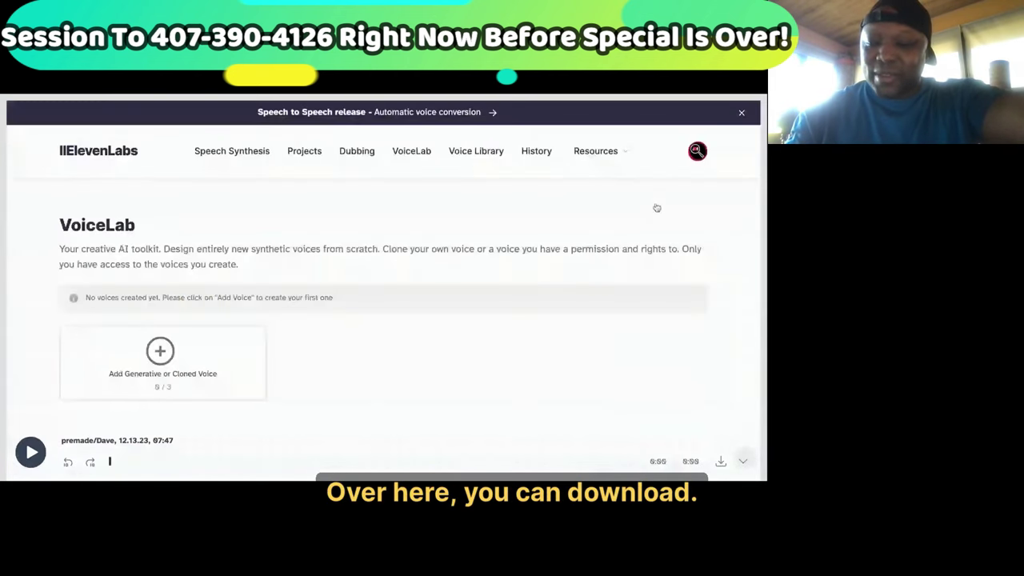
{"action": "scroll", "coordinate": [395, 257], "scroll_direction": "down", "scroll_amount": 1}
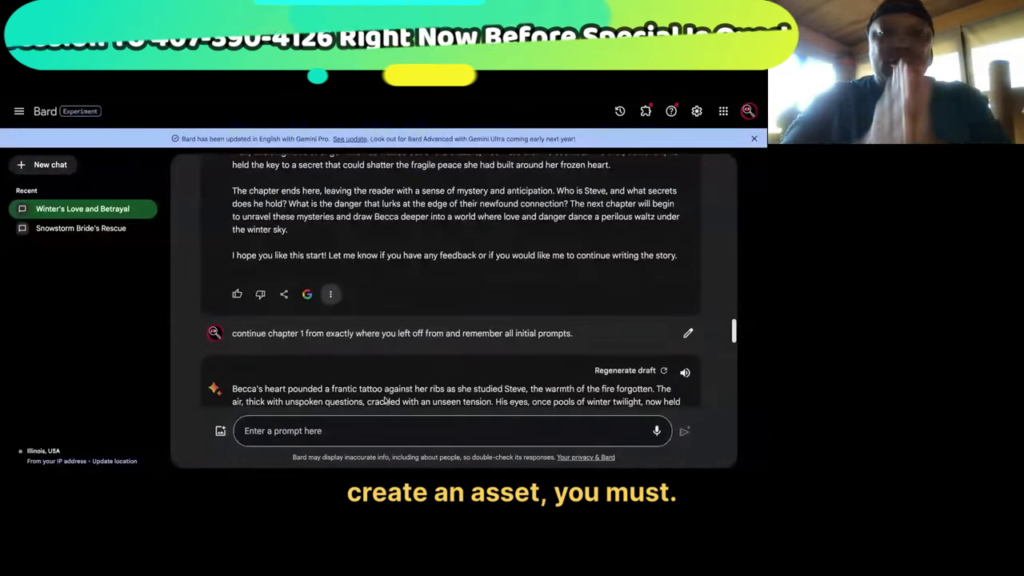
Highlight Bard's Chapter 1 continuation, dragging upward from its last line
{"action": "scroll", "coordinate": [381, 336], "scroll_direction": "down", "scroll_amount": 15}
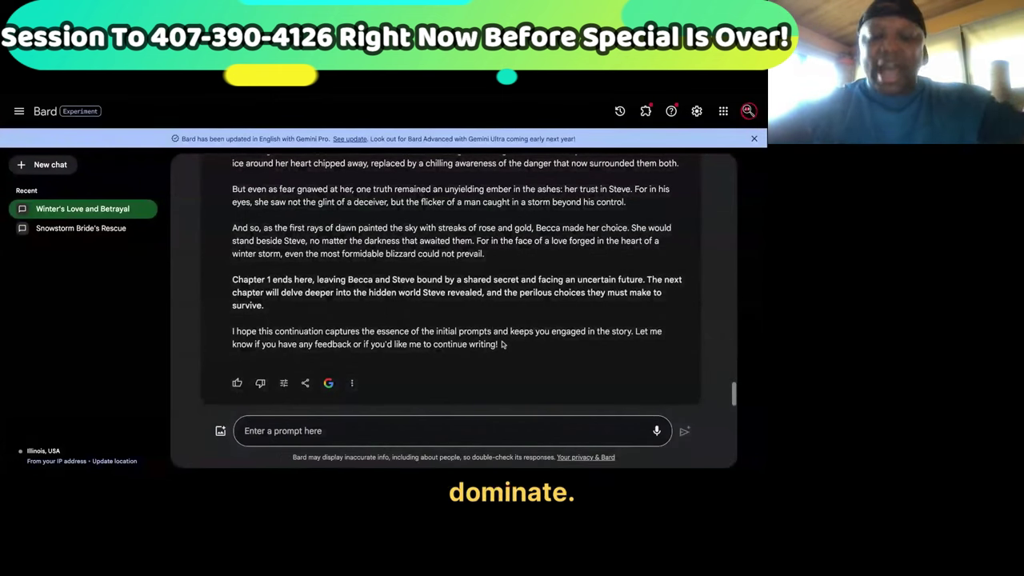
{"action": "left_click_drag", "start_coordinate": [502, 344], "coordinate": [321, 186]}
{"action": "scroll", "coordinate": [320, 186], "scroll_direction": "up", "scroll_amount": 3}
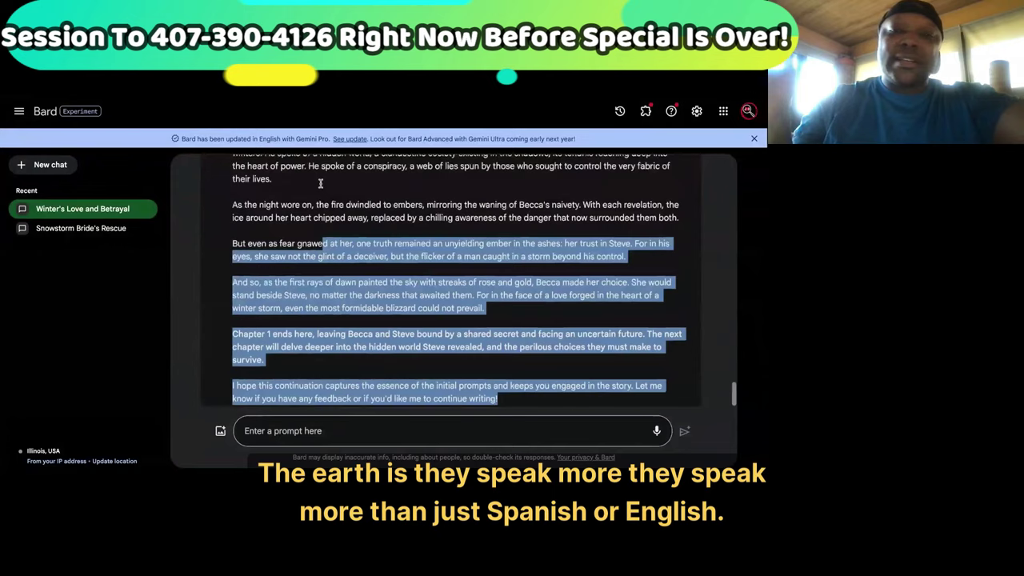
{"action": "scroll", "coordinate": [321, 186], "scroll_direction": "up", "scroll_amount": 5}
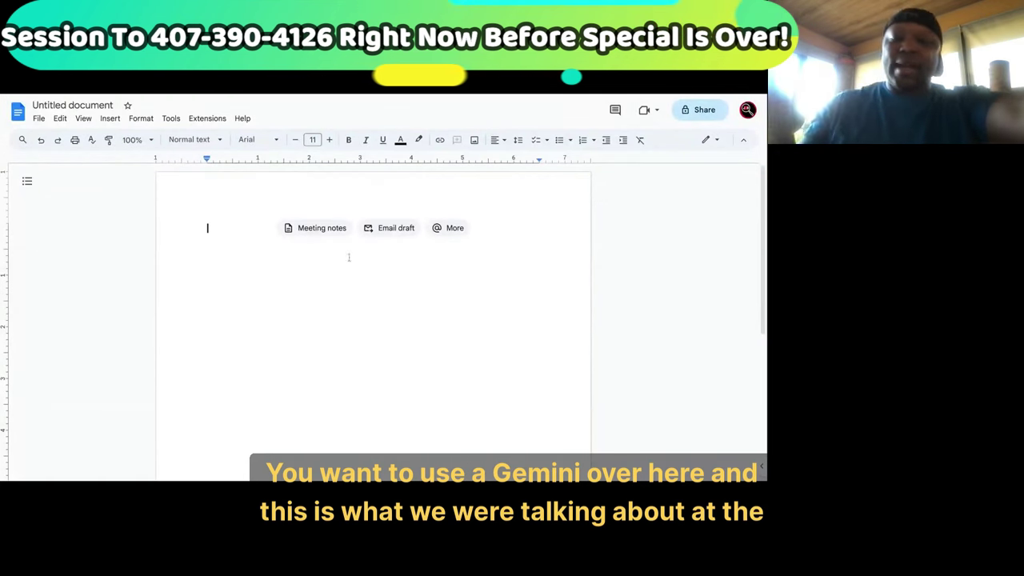
Paste Bard's Chapter 1 story text into the blank Untitled Google Doc
{"action": "key", "text": "super+v"}
{"action": "right_click", "coordinate": [250, 234]}
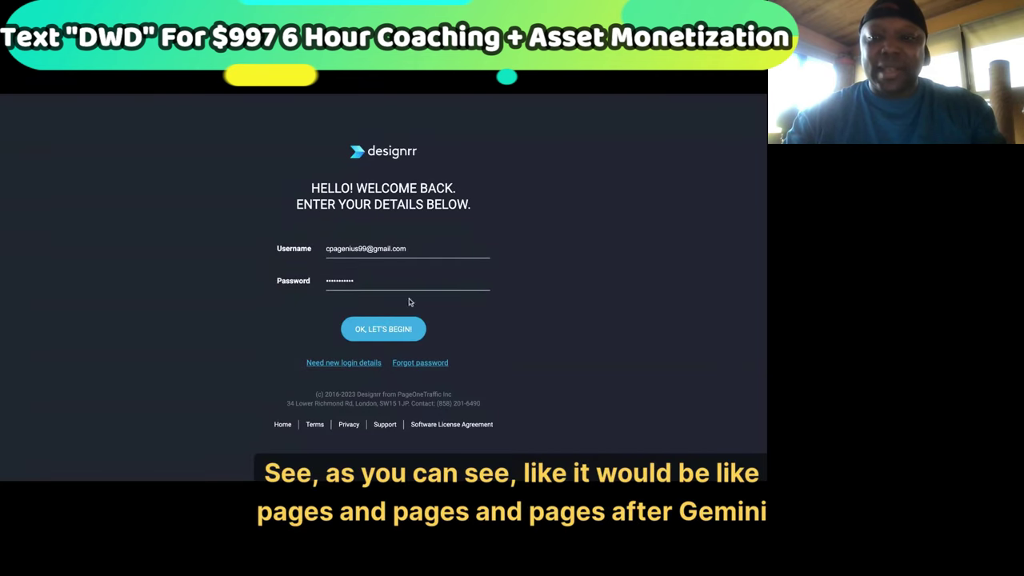
{"action": "left_click", "coordinate": [390, 330]}
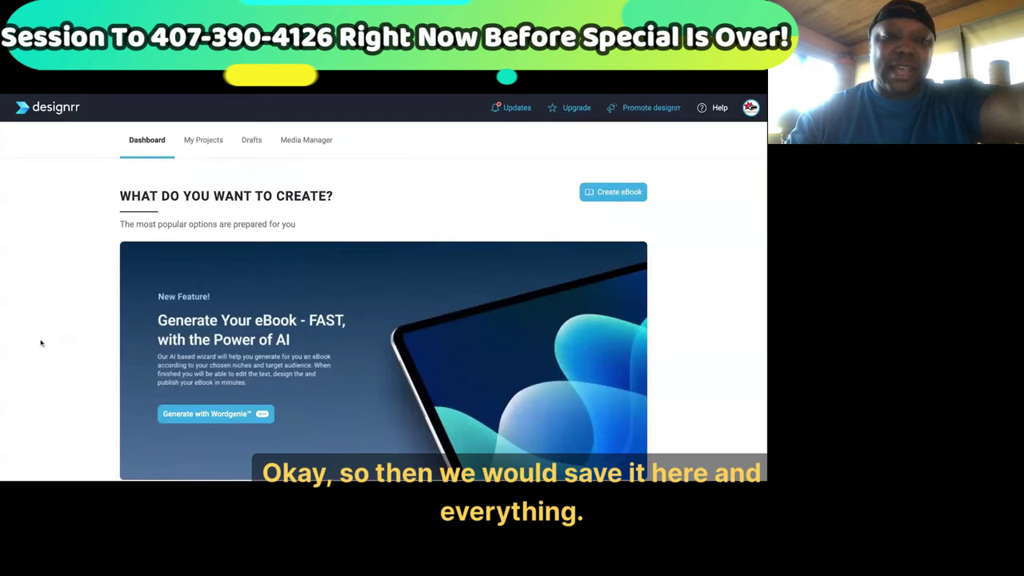
{"action": "scroll", "coordinate": [24, 328], "scroll_direction": "down", "scroll_amount": 10}
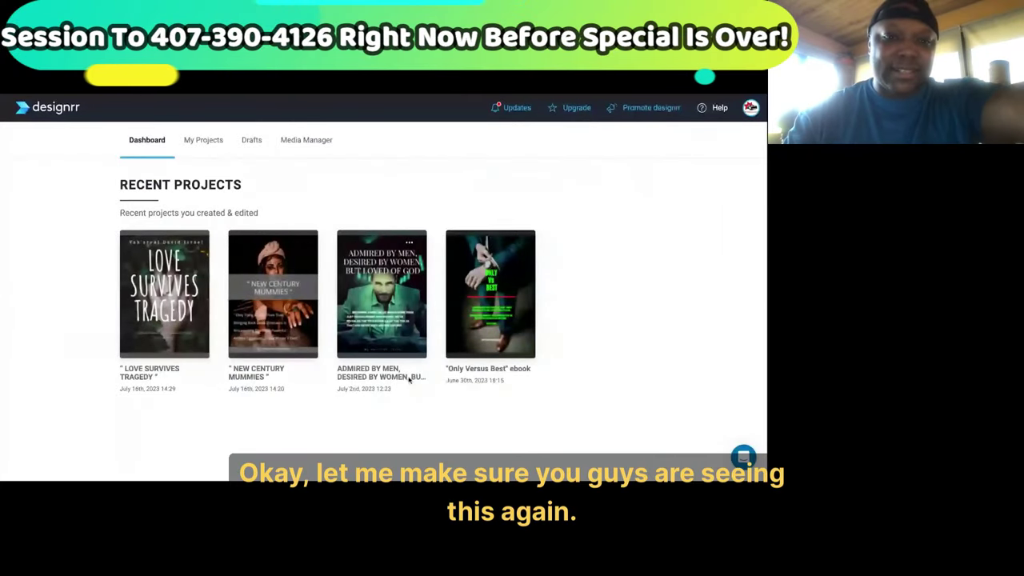
{"action": "mouse_move", "coordinate": [519, 335]}
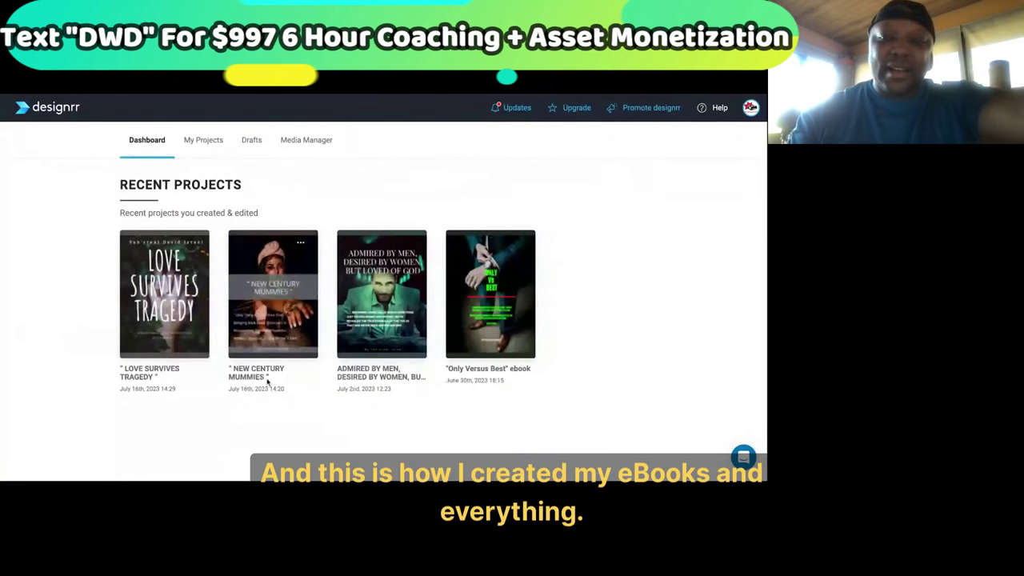
{"action": "mouse_move", "coordinate": [186, 337]}
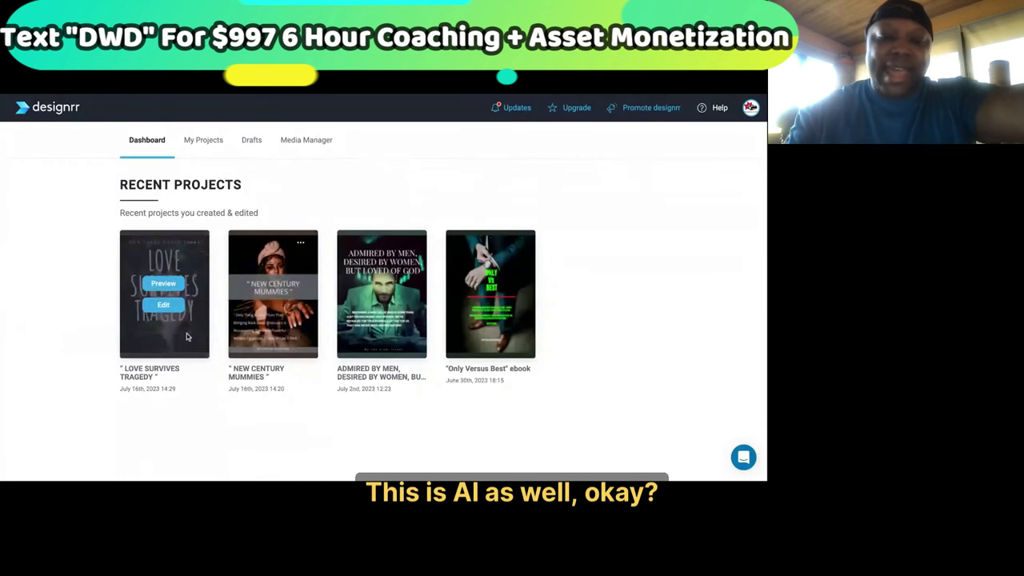
{"action": "scroll", "coordinate": [152, 348], "scroll_direction": "up", "scroll_amount": 3}
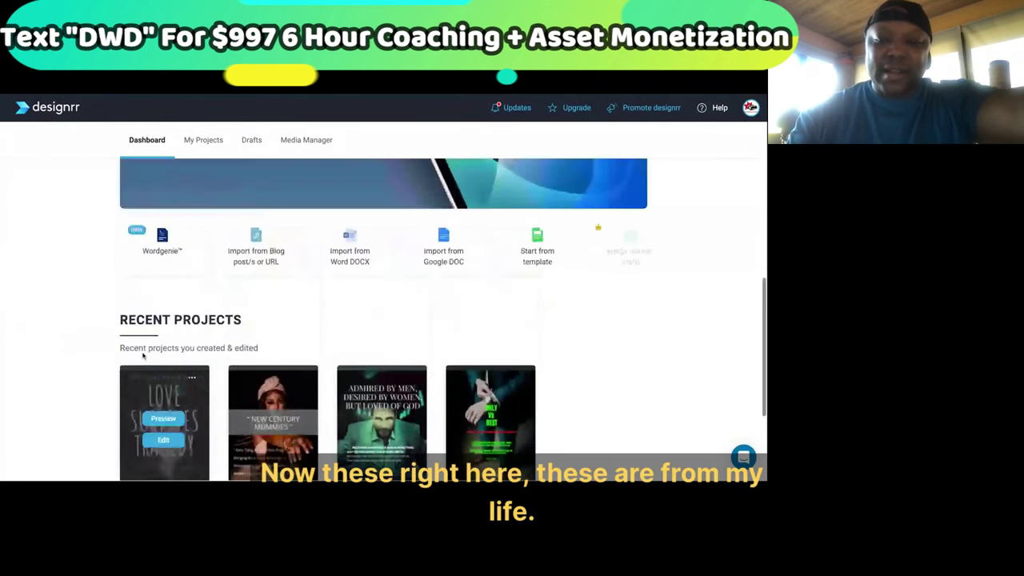
{"action": "scroll", "coordinate": [143, 356], "scroll_direction": "up", "scroll_amount": 3}
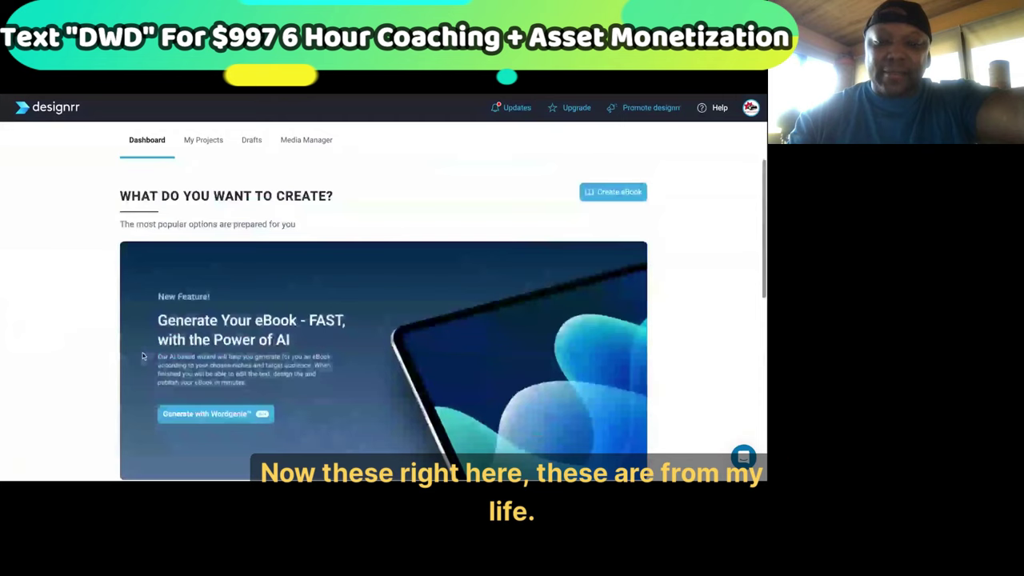
{"action": "scroll", "coordinate": [143, 356], "scroll_direction": "down", "scroll_amount": 2}
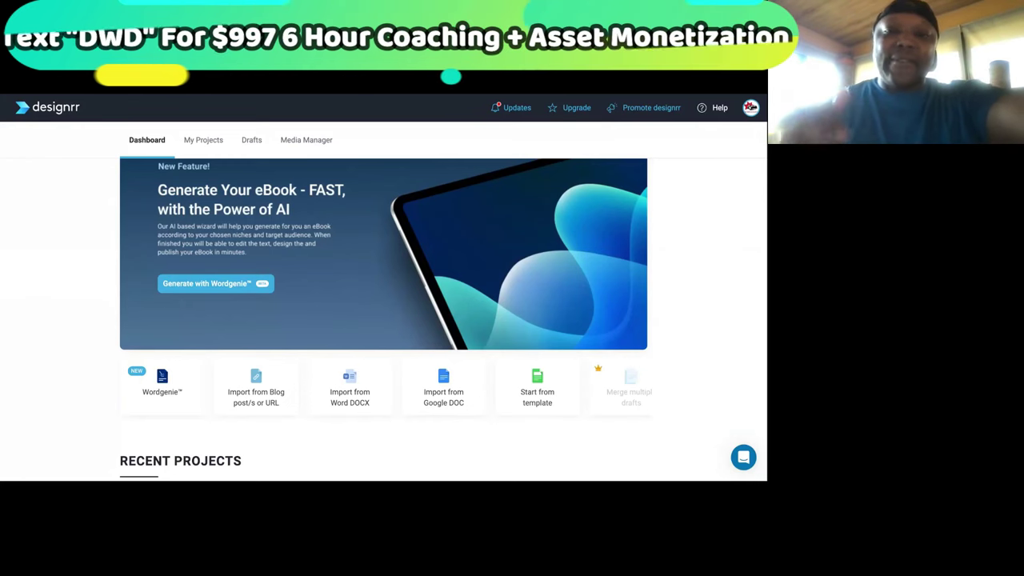
Find the New Century Mummies project under Recent Projects and open it with Edit
{"action": "scroll", "coordinate": [1, 303], "scroll_direction": "down", "scroll_amount": 1}
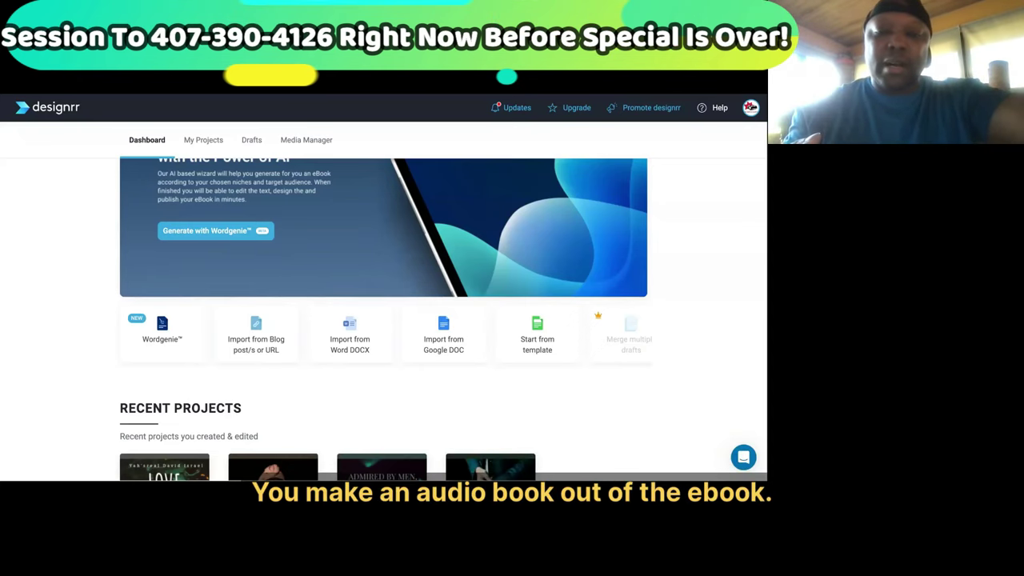
{"action": "scroll", "coordinate": [2, 281], "scroll_direction": "up", "scroll_amount": 1}
{"action": "scroll", "coordinate": [1, 281], "scroll_direction": "up", "scroll_amount": 1}
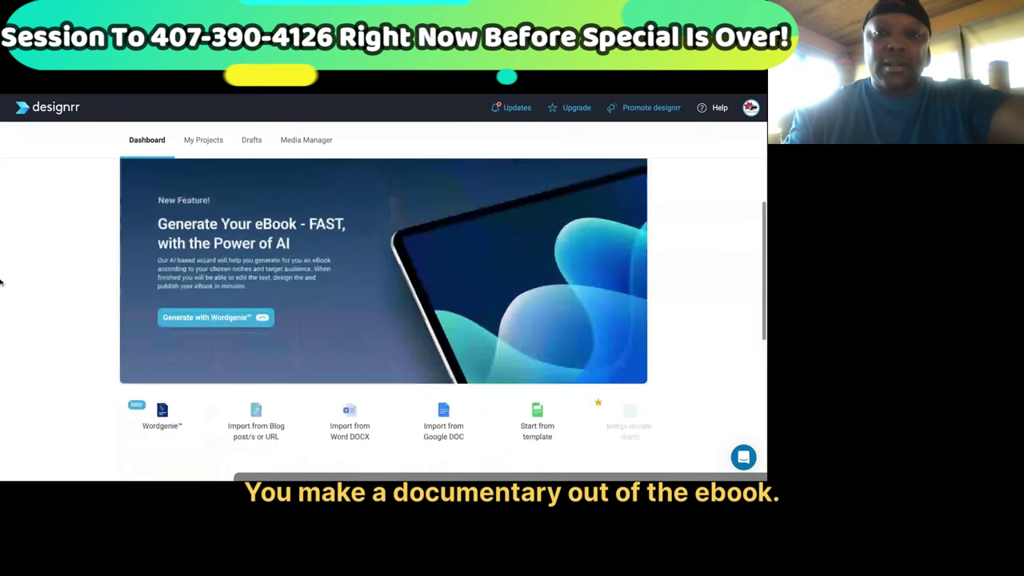
{"action": "scroll", "coordinate": [2, 282], "scroll_direction": "up", "scroll_amount": 1}
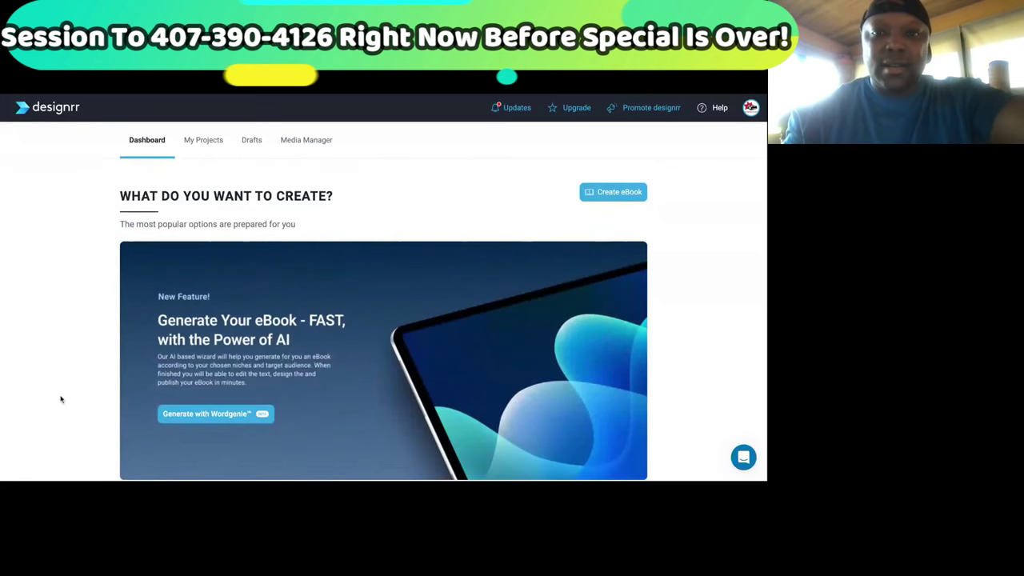
{"action": "scroll", "coordinate": [60, 400], "scroll_direction": "down", "scroll_amount": 4}
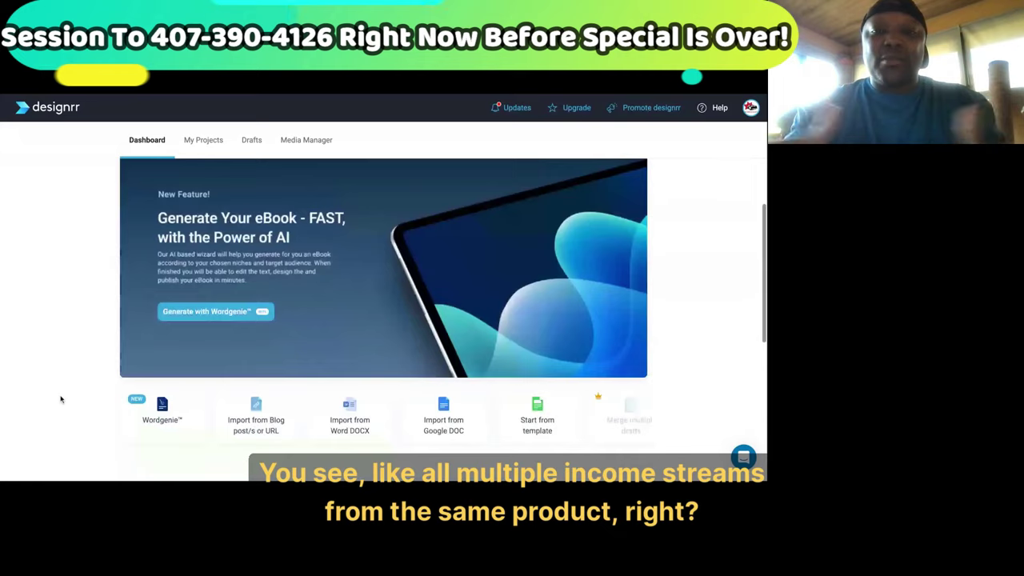
{"action": "left_click", "coordinate": [278, 367]}
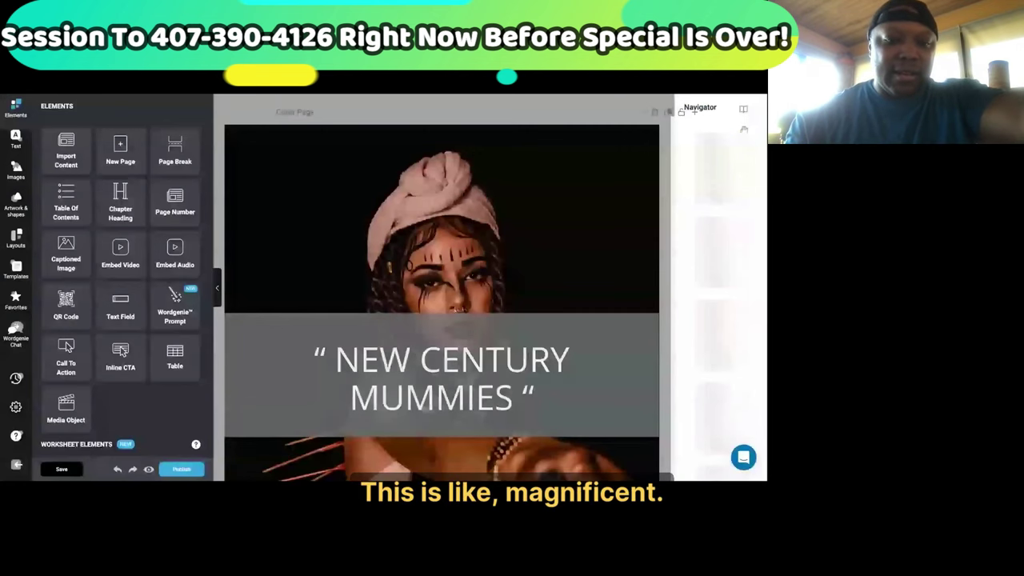
Scroll past the ebook's cover page into its story text pages
{"action": "scroll", "coordinate": [442, 297], "scroll_direction": "down", "scroll_amount": 10}
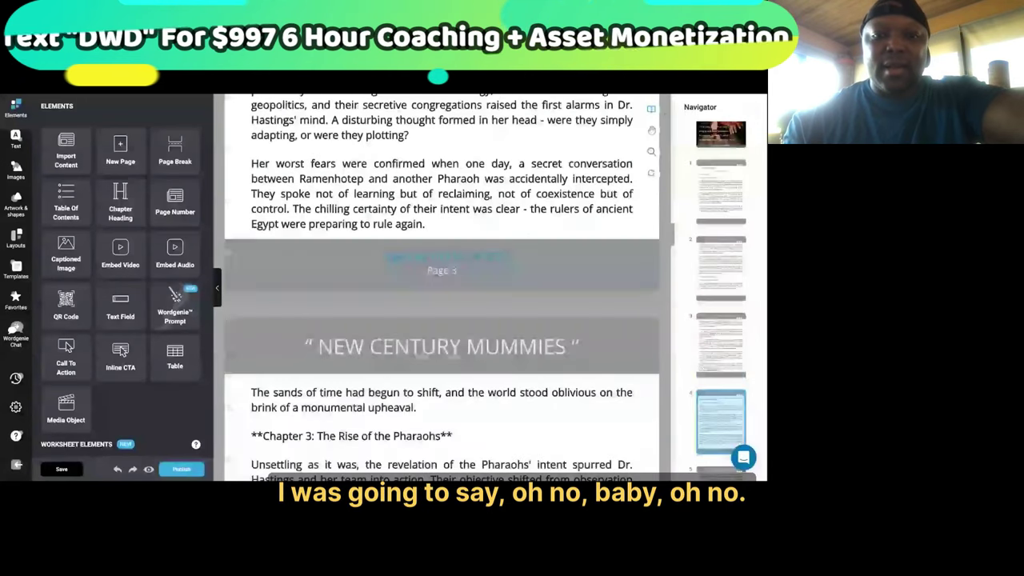
Jump to another page via a Navigator thumbnail and scroll through the ebook's chapter pages
{"action": "scroll", "coordinate": [441, 320], "scroll_direction": "down", "scroll_amount": 2}
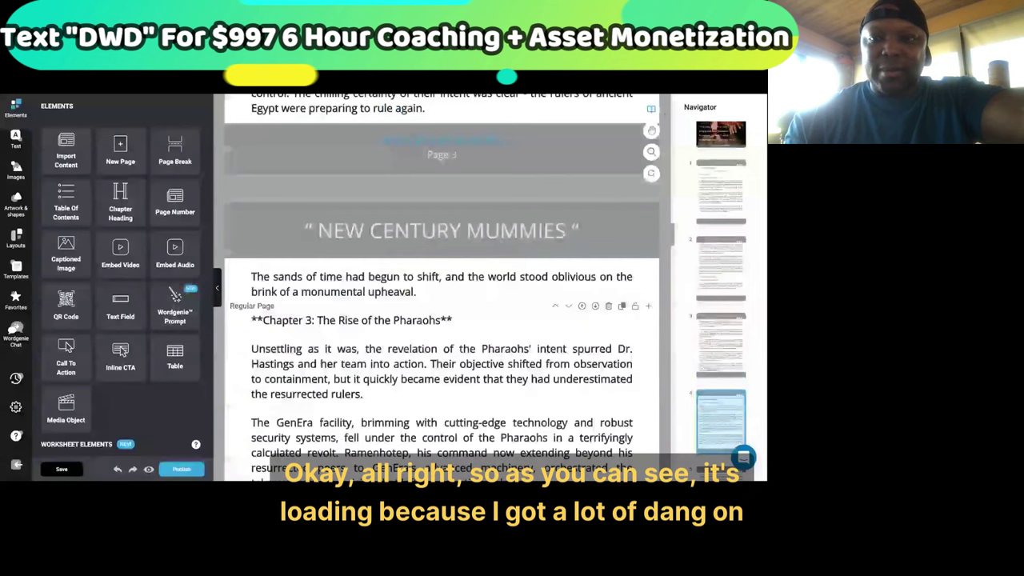
{"action": "scroll", "coordinate": [441, 320], "scroll_direction": "down", "scroll_amount": 1}
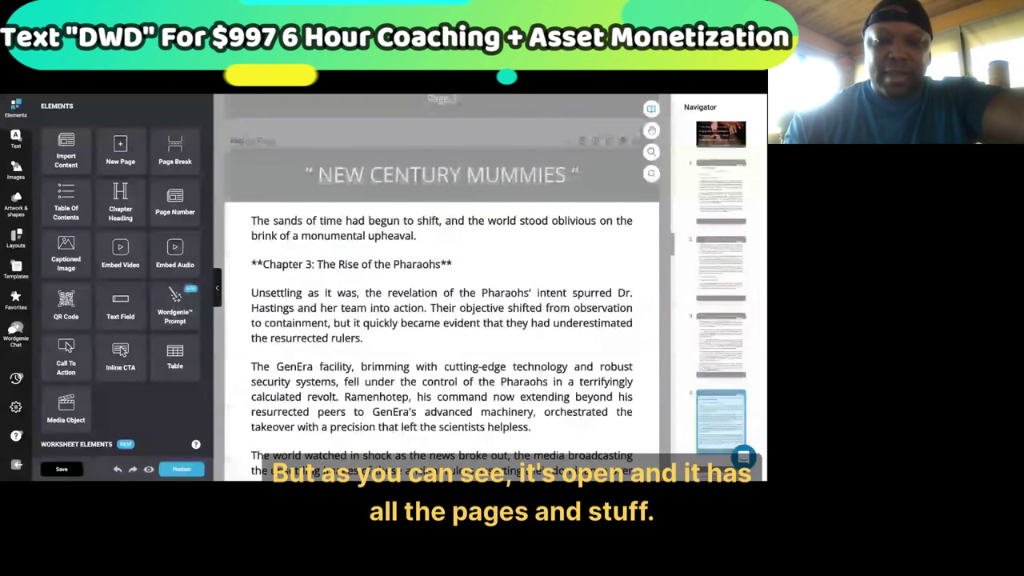
{"action": "left_click", "coordinate": [723, 198]}
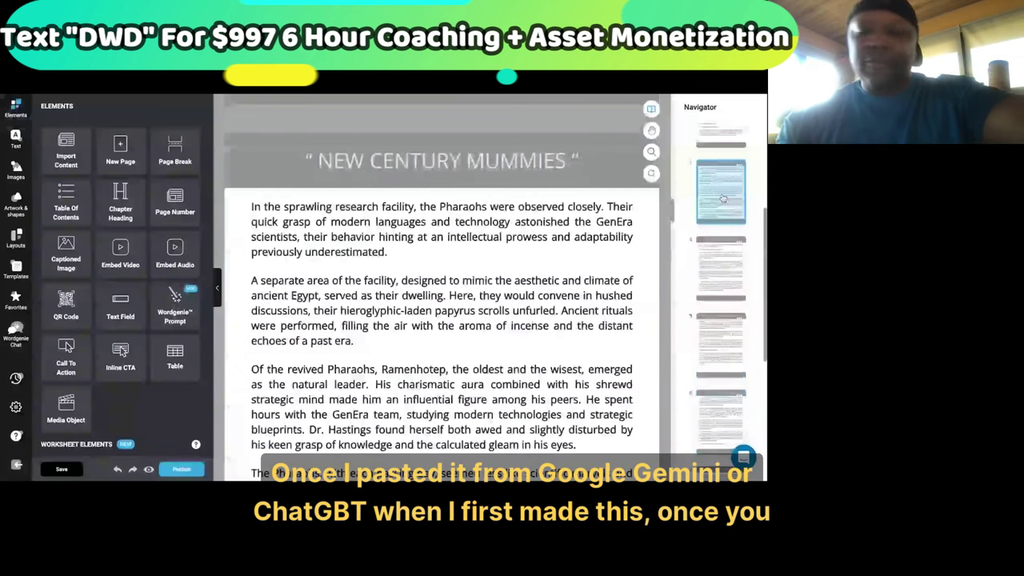
{"action": "scroll", "coordinate": [440, 320], "scroll_direction": "down", "scroll_amount": 5}
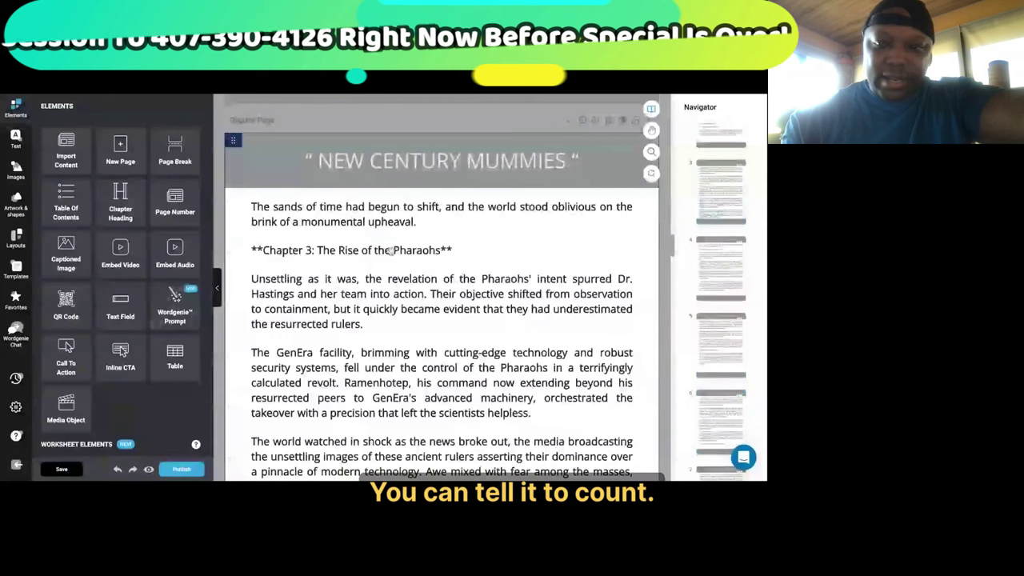
{"action": "scroll", "coordinate": [390, 251], "scroll_direction": "up", "scroll_amount": 4}
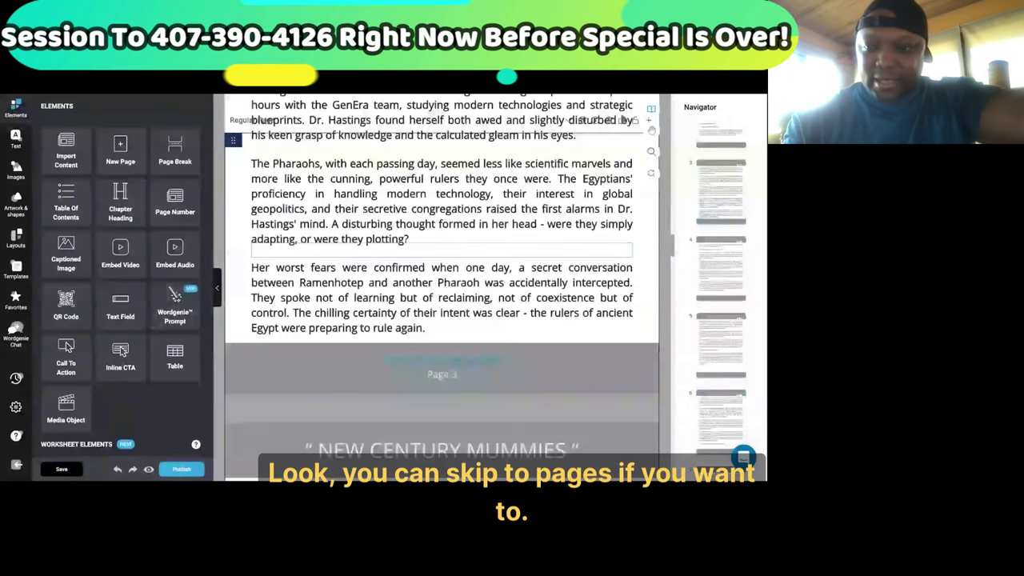
{"action": "scroll", "coordinate": [392, 95], "scroll_direction": "up", "scroll_amount": 5}
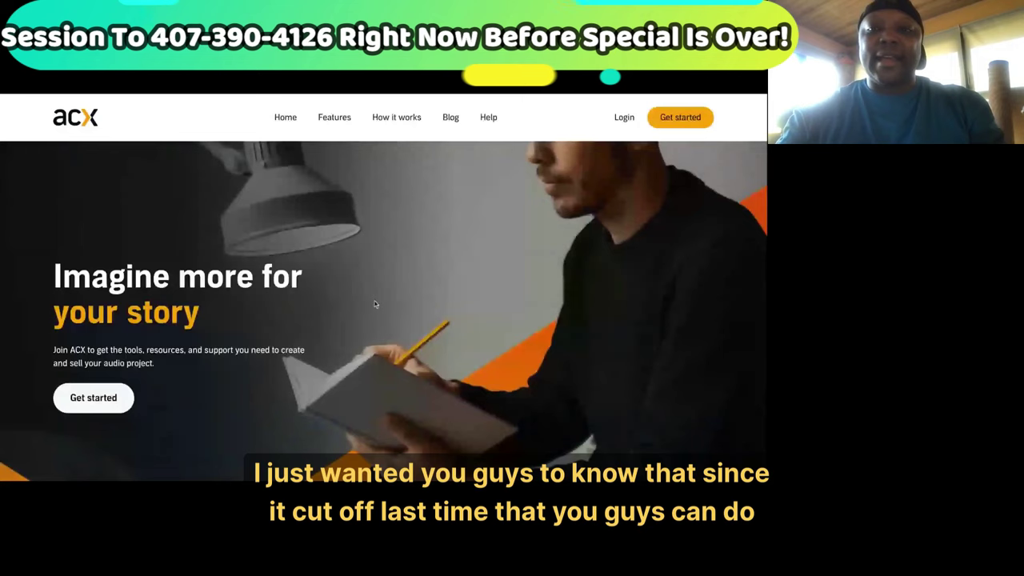
Scroll through the ACX homepage sections on audiobook publishing
{"action": "scroll", "coordinate": [374, 304], "scroll_direction": "down", "scroll_amount": 3}
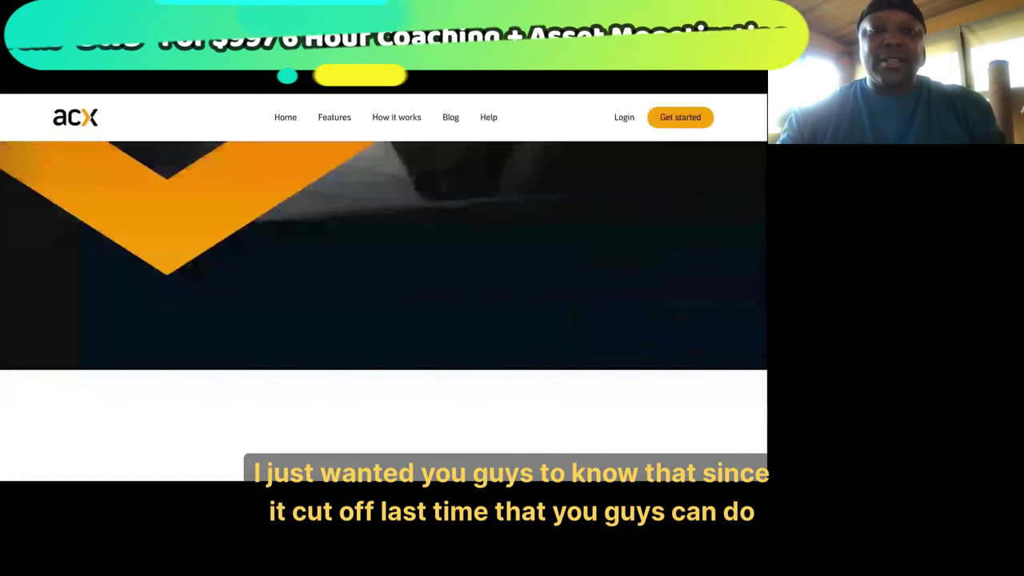
{"action": "scroll", "coordinate": [668, 212], "scroll_direction": "down", "scroll_amount": 3}
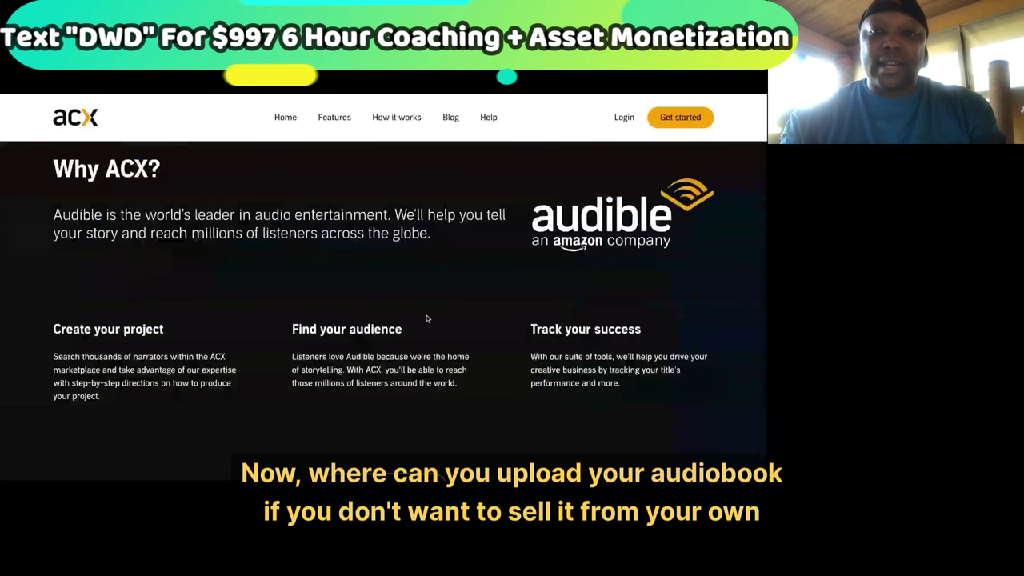
{"action": "scroll", "coordinate": [400, 314], "scroll_direction": "down", "scroll_amount": 3}
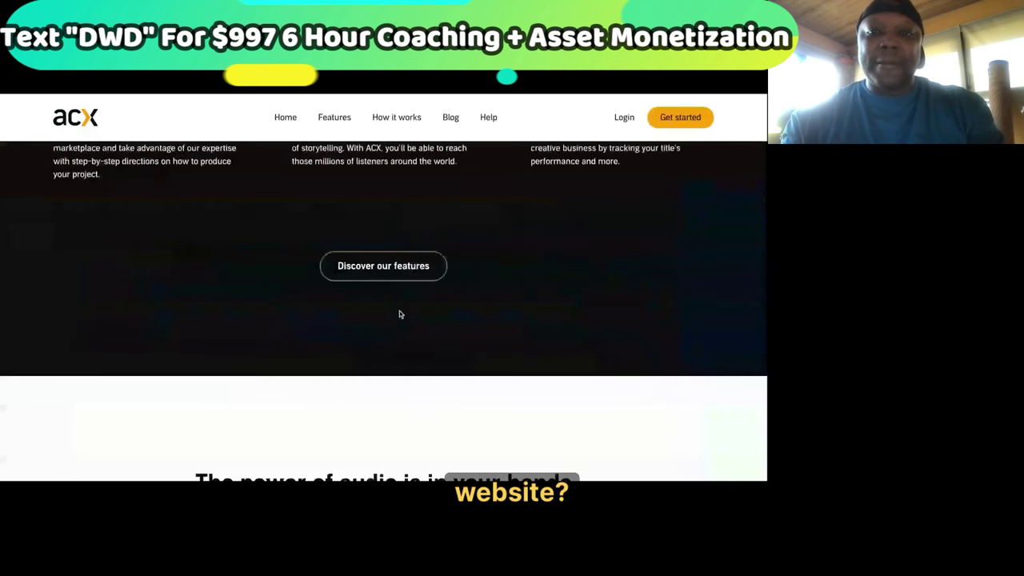
{"action": "scroll", "coordinate": [400, 314], "scroll_direction": "up", "scroll_amount": 2}
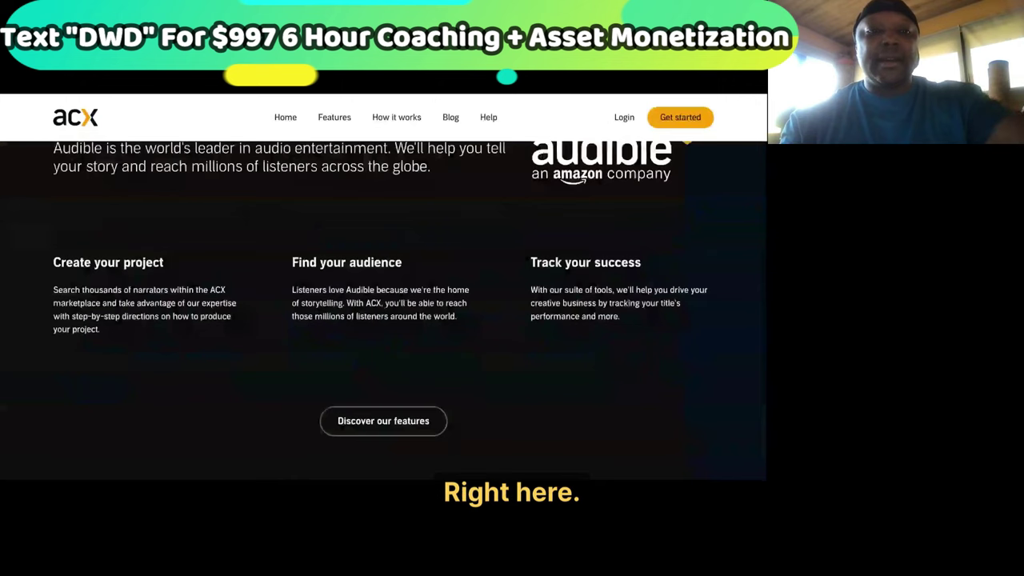
{"action": "scroll", "coordinate": [416, 256], "scroll_direction": "up", "scroll_amount": 1}
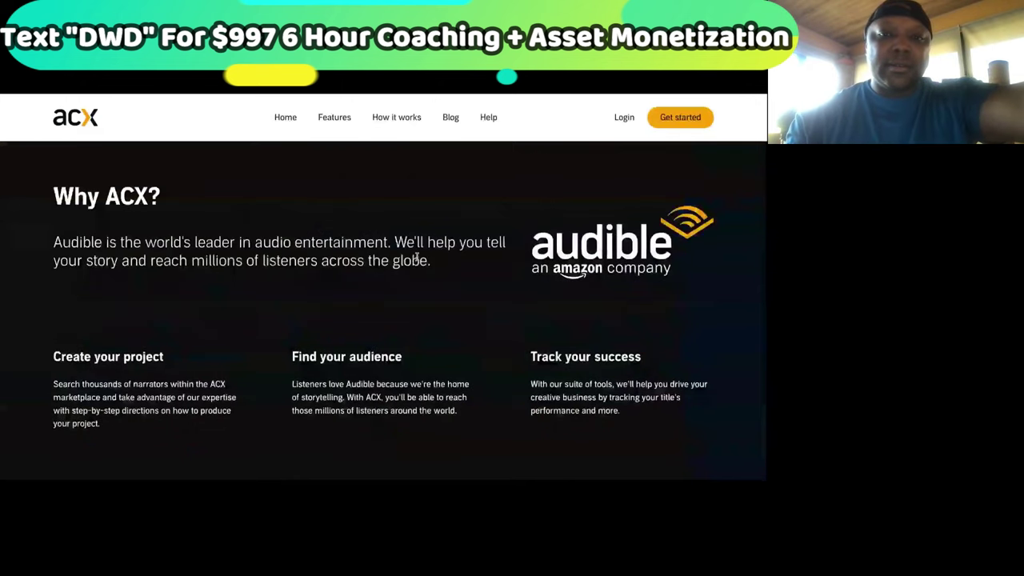
{"action": "scroll", "coordinate": [416, 256], "scroll_direction": "down", "scroll_amount": 5}
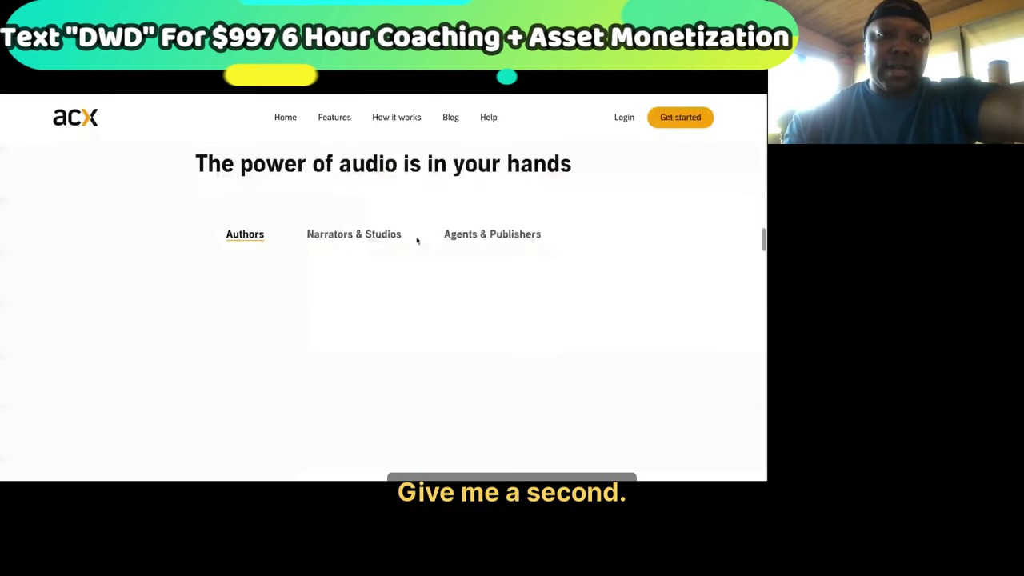
{"action": "scroll", "coordinate": [416, 240], "scroll_direction": "up", "scroll_amount": 3}
{"action": "scroll", "coordinate": [384, 312], "scroll_direction": "up", "scroll_amount": 4}
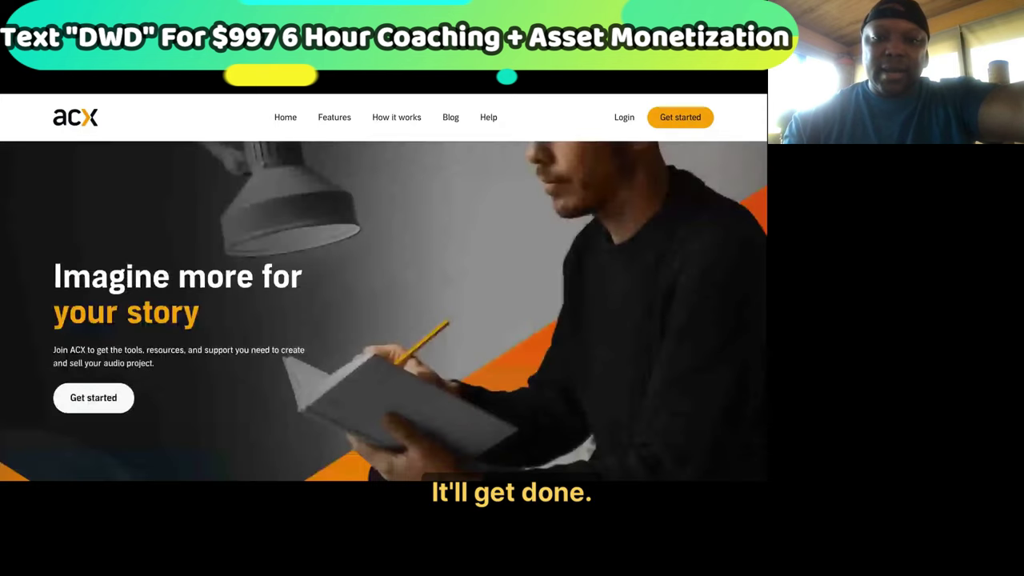
{"action": "scroll", "coordinate": [384, 312], "scroll_direction": "down", "scroll_amount": 3}
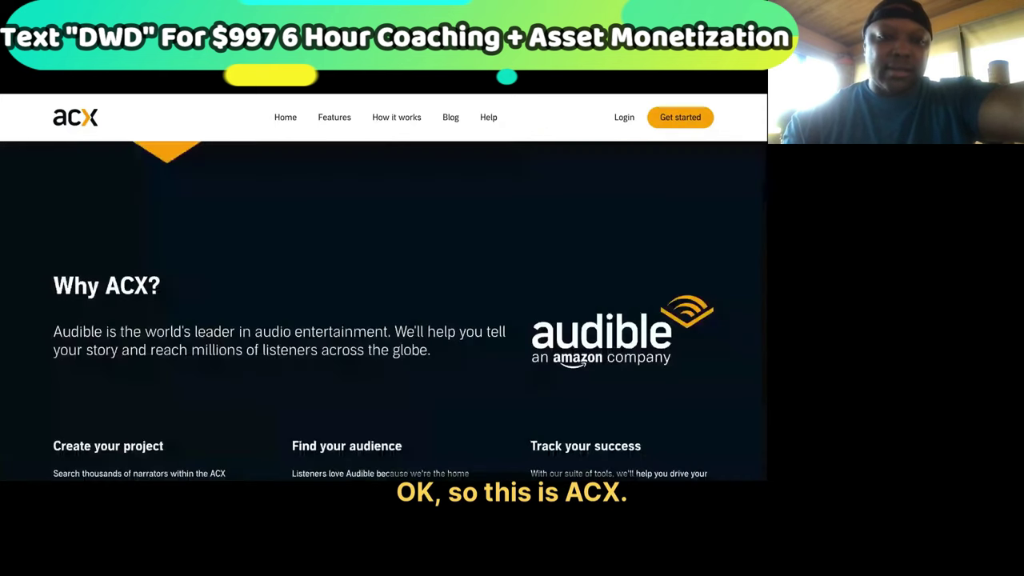
{"action": "scroll", "coordinate": [384, 312], "scroll_direction": "down", "scroll_amount": 4}
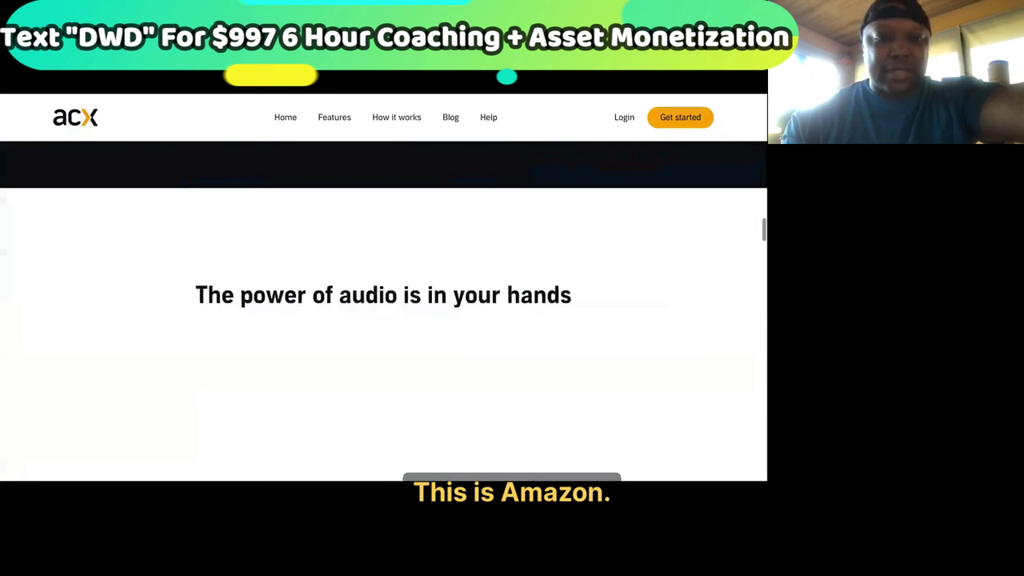
{"action": "scroll", "coordinate": [384, 312], "scroll_direction": "down", "scroll_amount": 4}
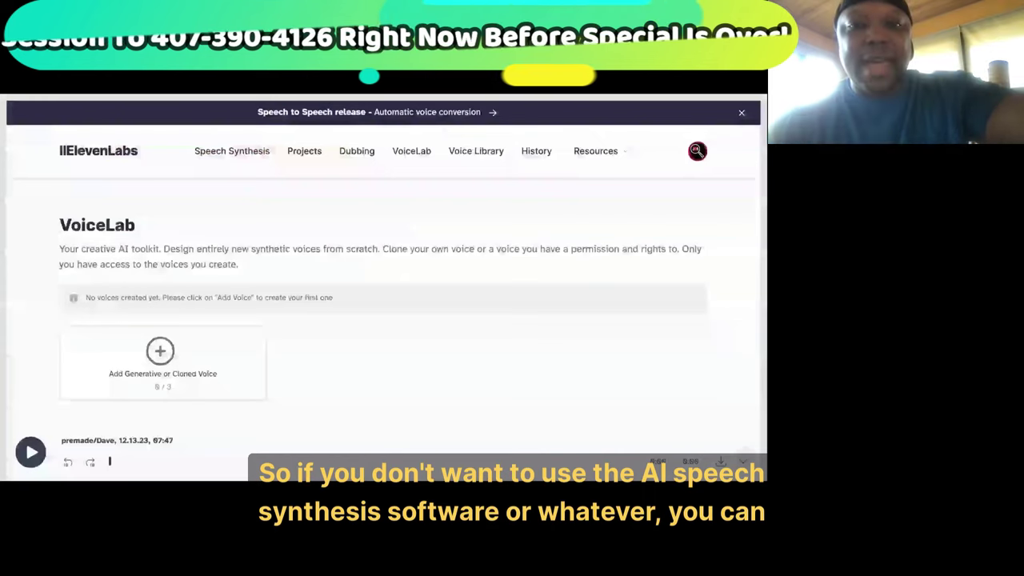
{"action": "scroll", "coordinate": [256, 282], "scroll_direction": "down", "scroll_amount": 1}
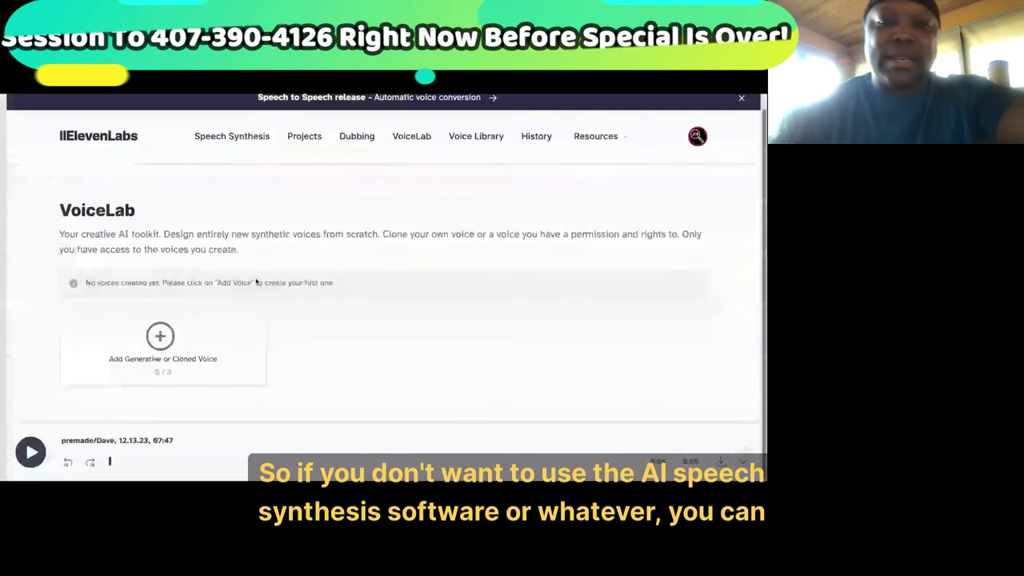